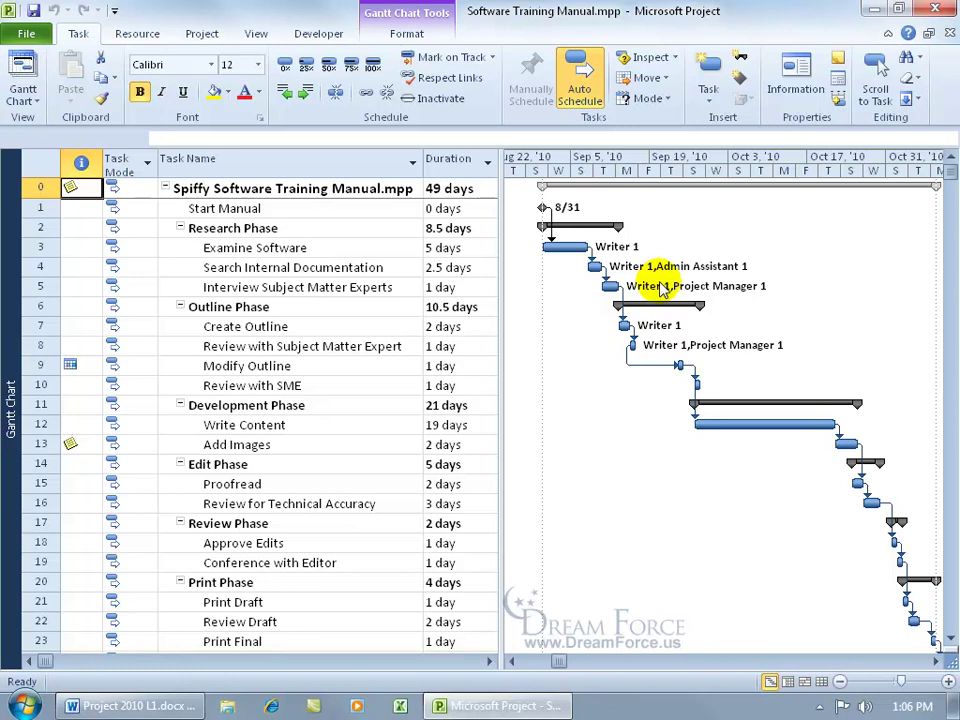
- Open the Resource Sheet view and set the hourly standard rates of Writer 1, Writer 2 and Editor 1 to $10, $15 and $20
right_click(9, 321)
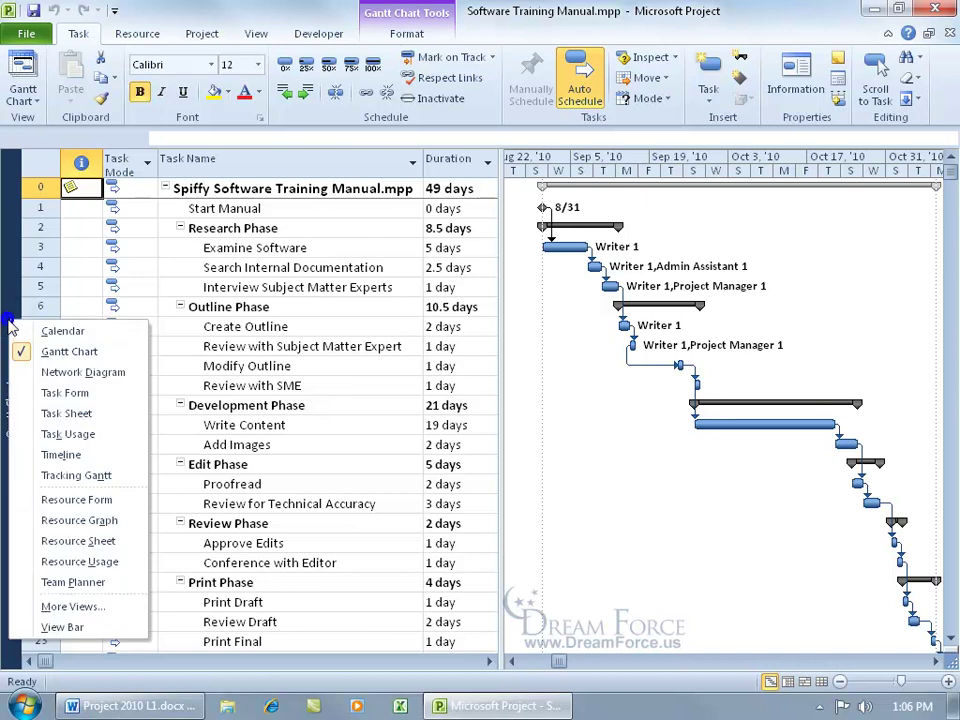
left_click(78, 543)
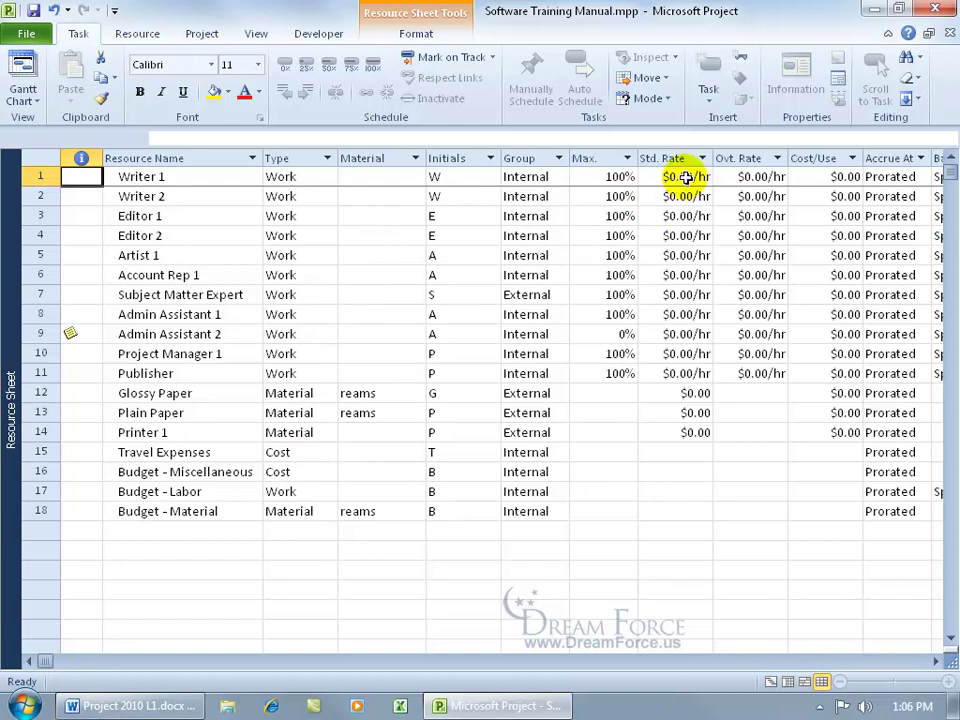
left_click(686, 177)
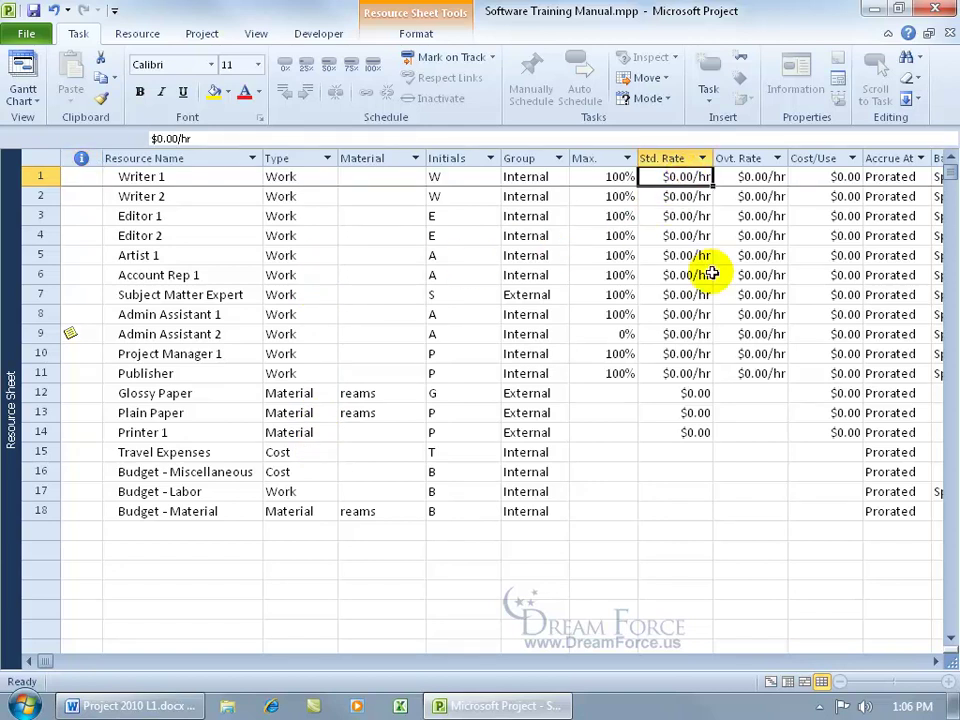
type("10")
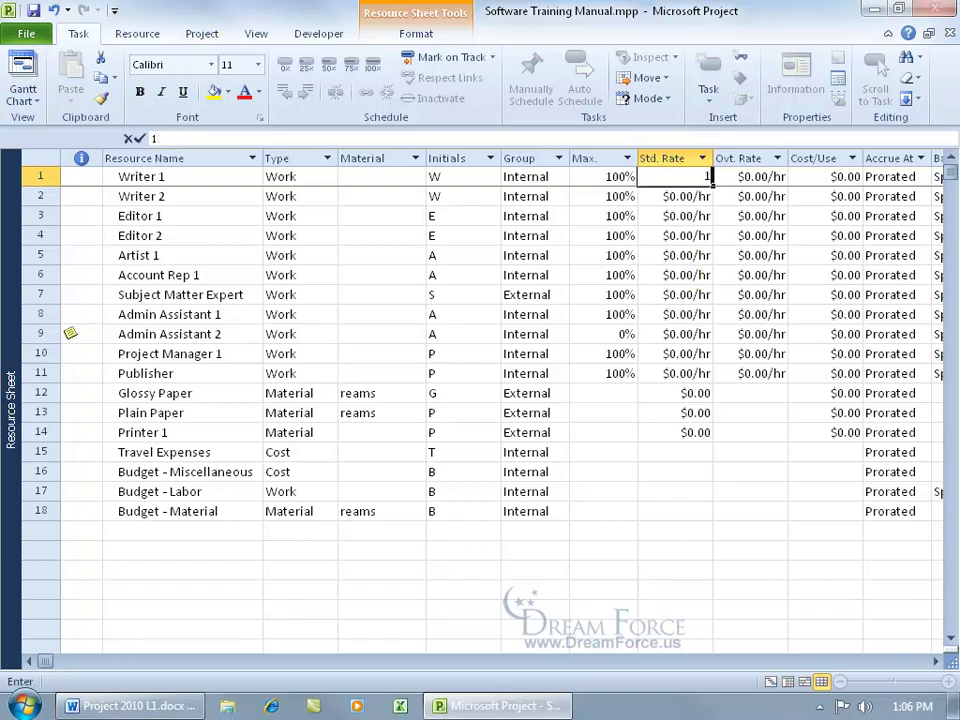
key("Return")
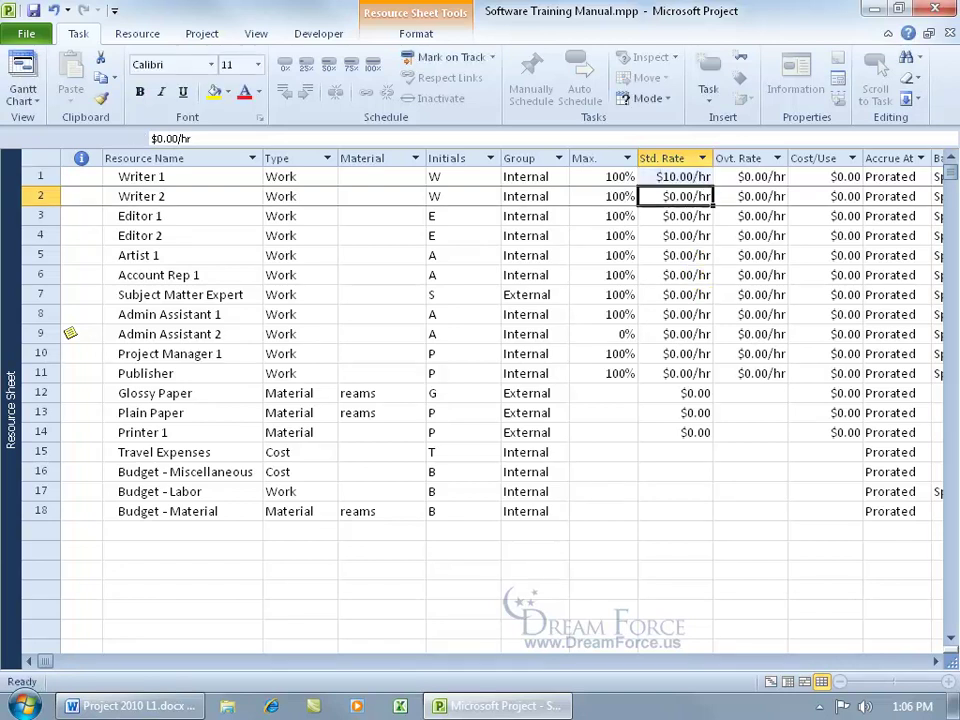
type("15")
key("Return")
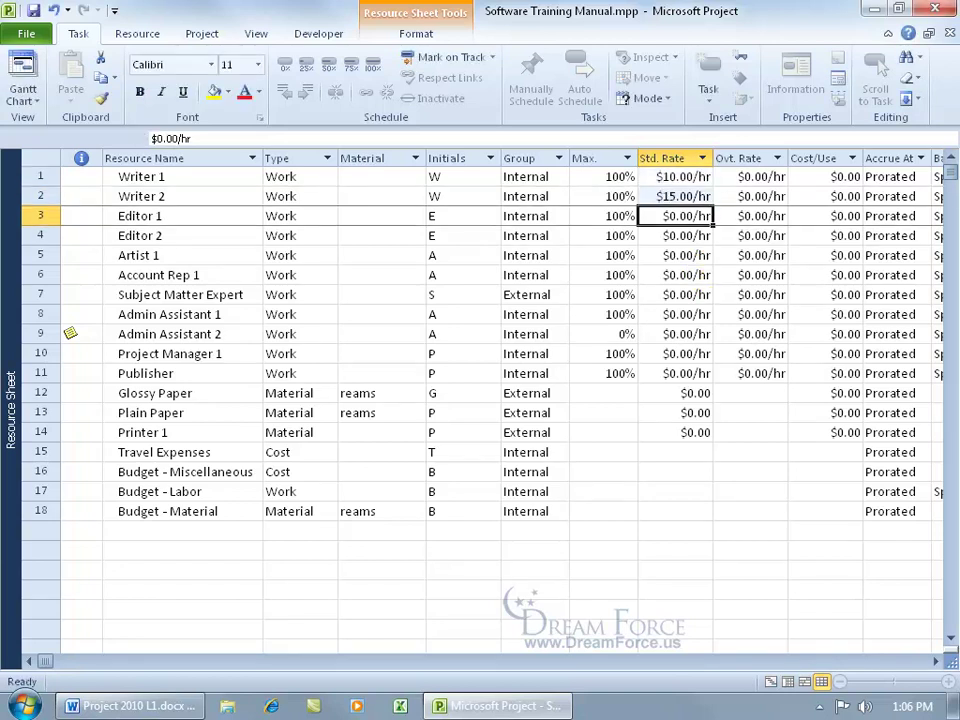
type("20")
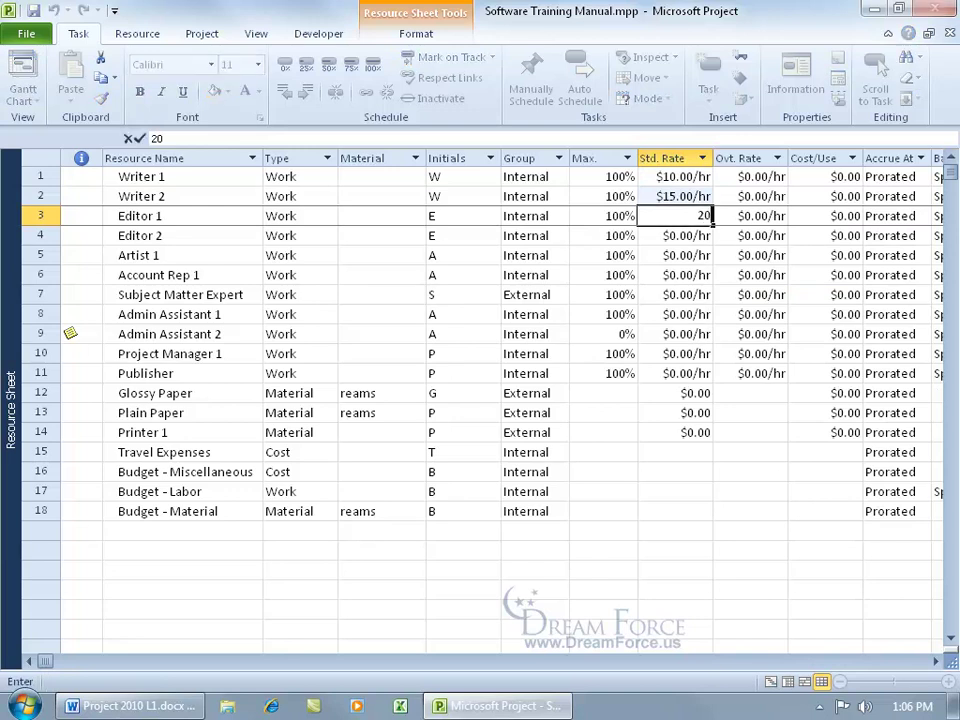
key("Return")
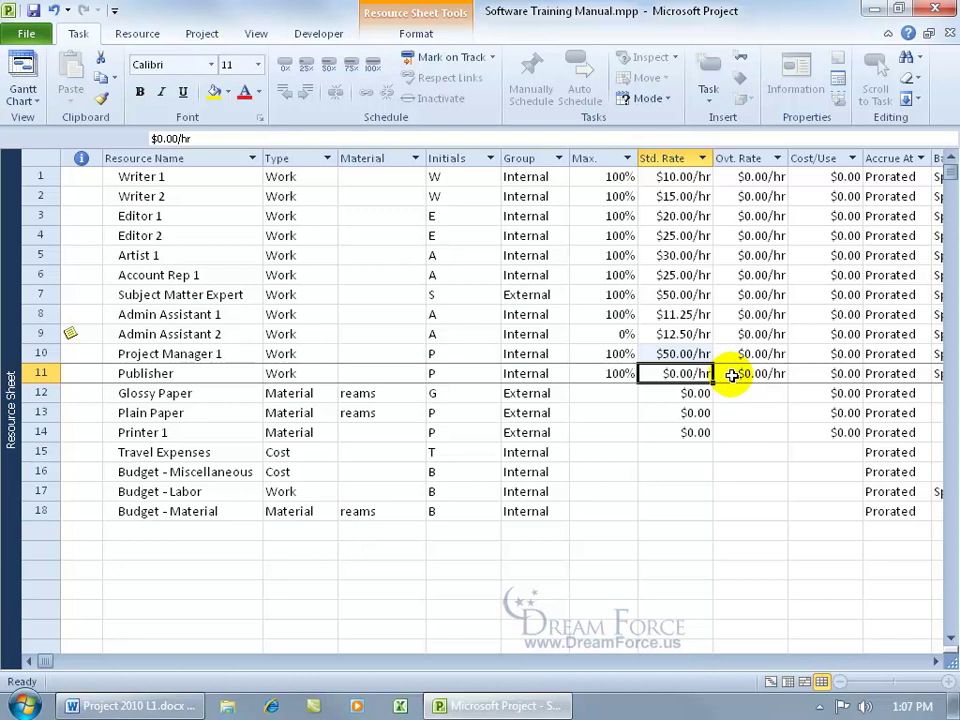
- Set the Publisher's standard rate to 5000 per week, entered as 5000/wk
type("5000/")
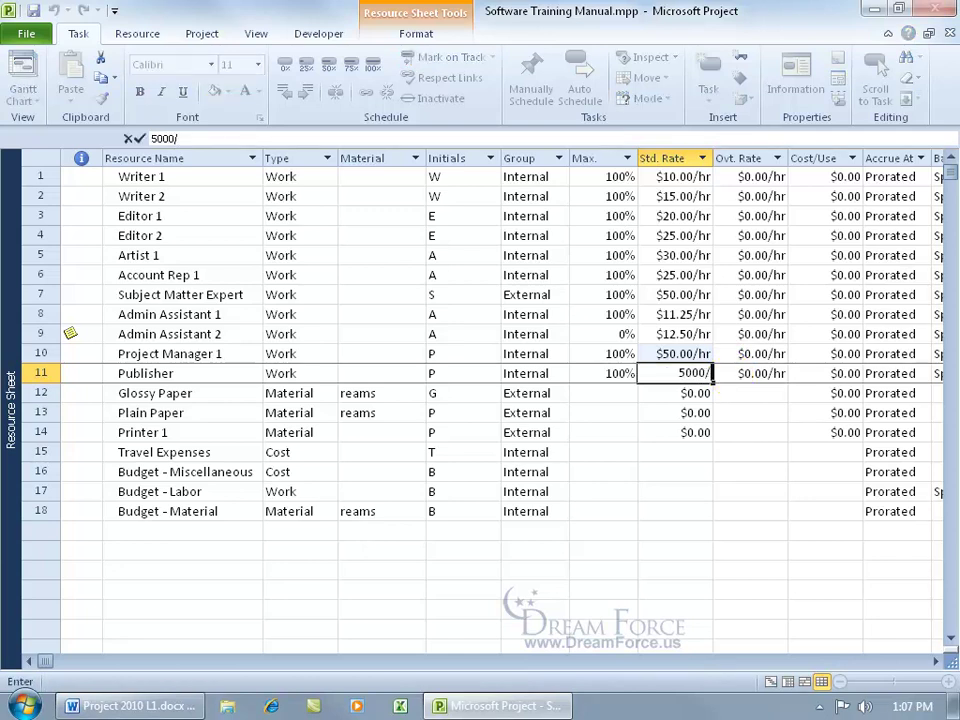
type("wk")
key("Return")
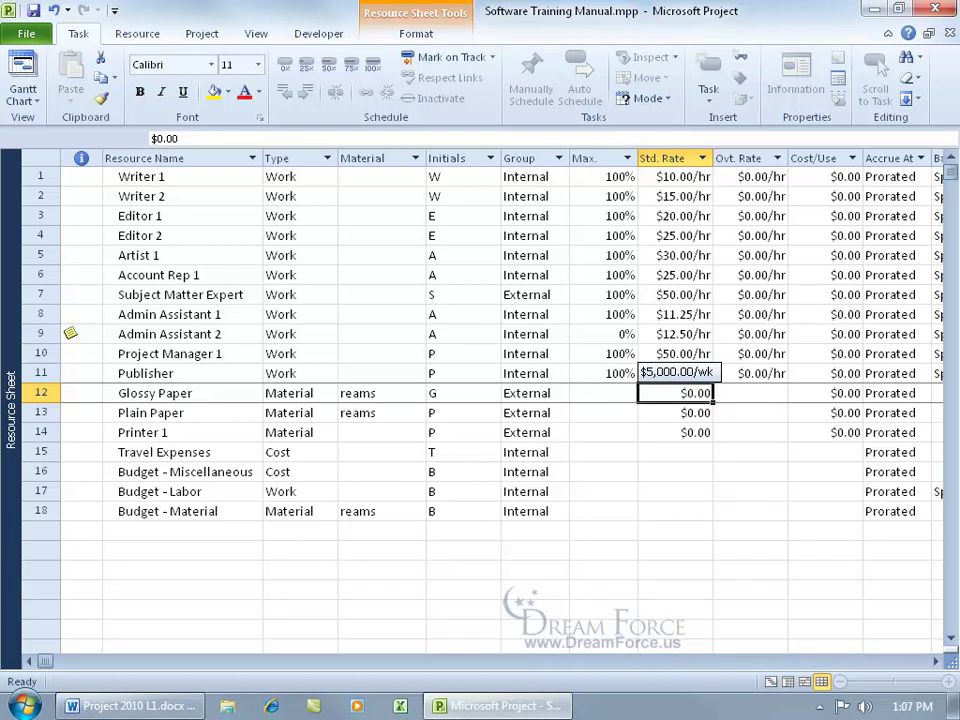
- Select the Publisher's standard rate and examine the Entry bar setting in the Display category of Project Options, changing nothing
left_click(680, 372)
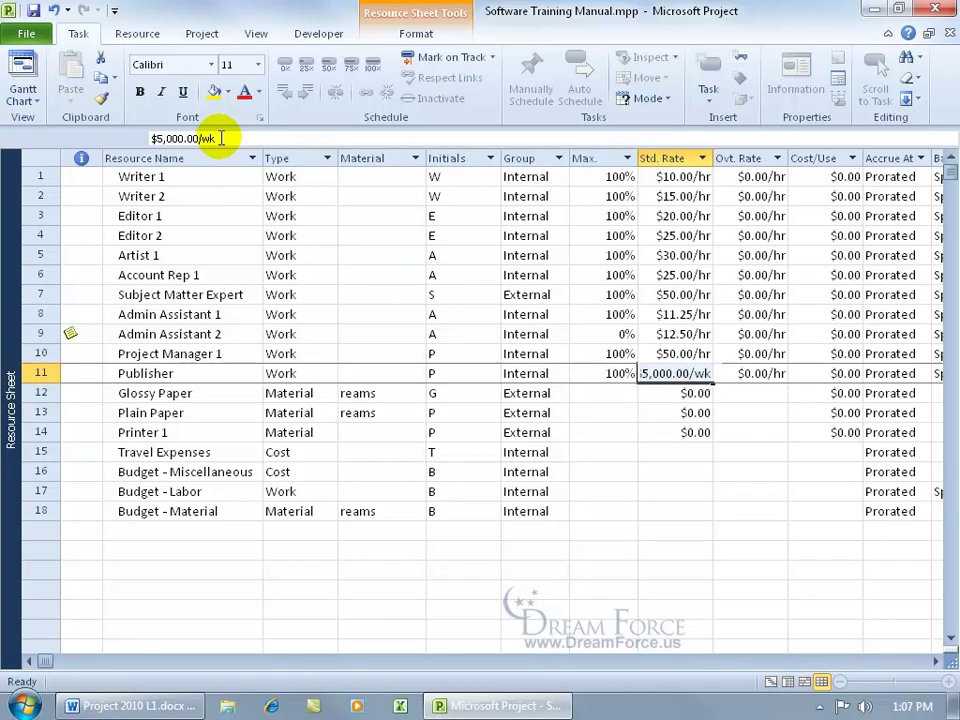
left_click(27, 34)
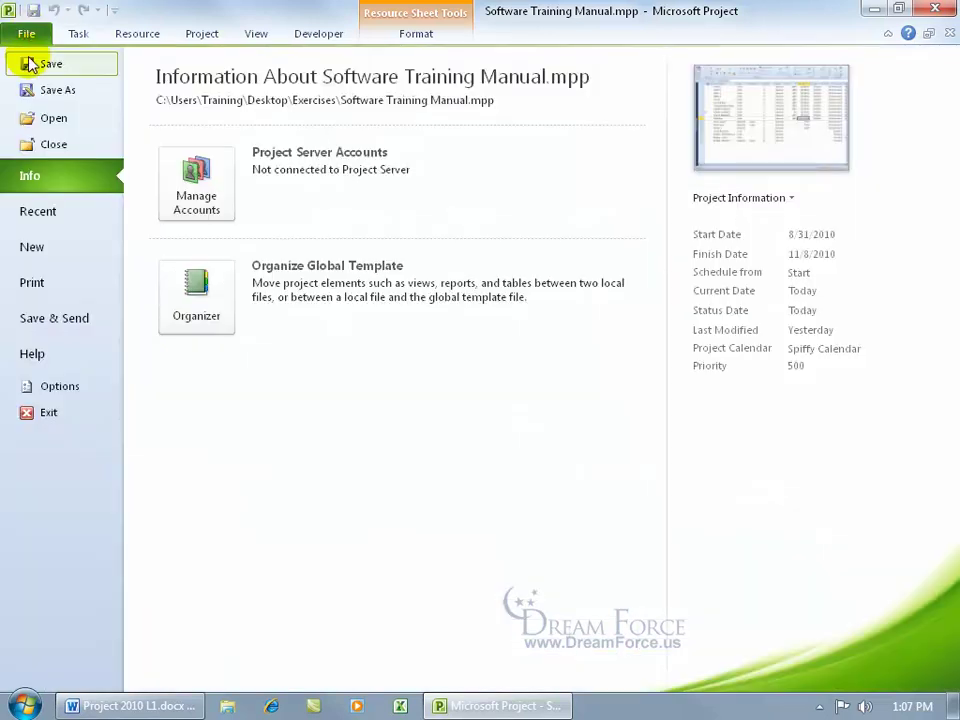
left_click(60, 386)
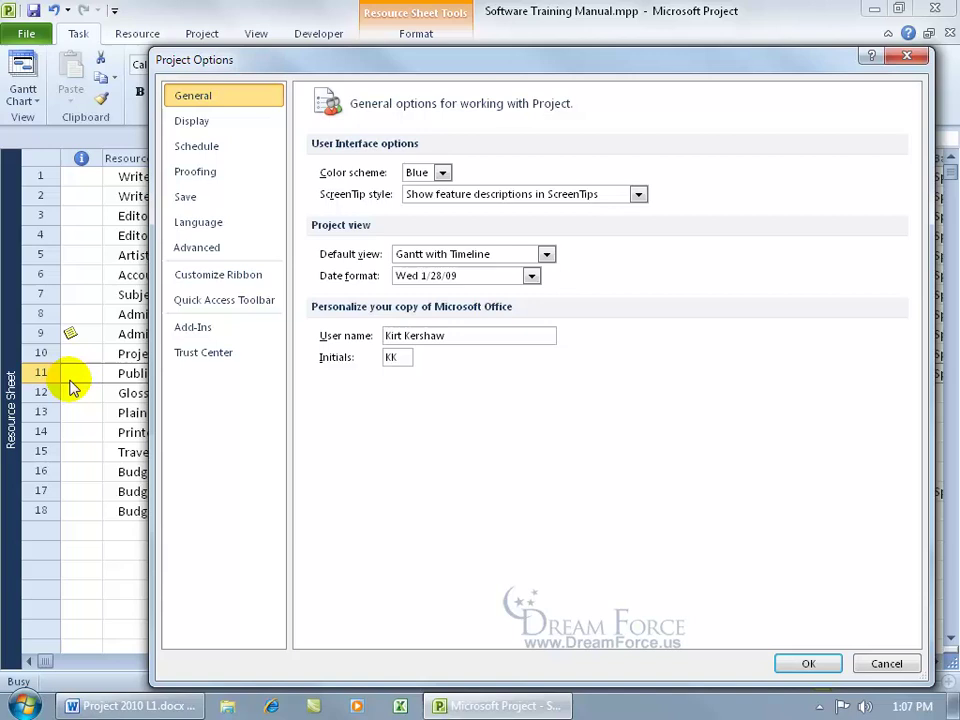
left_click(201, 124)
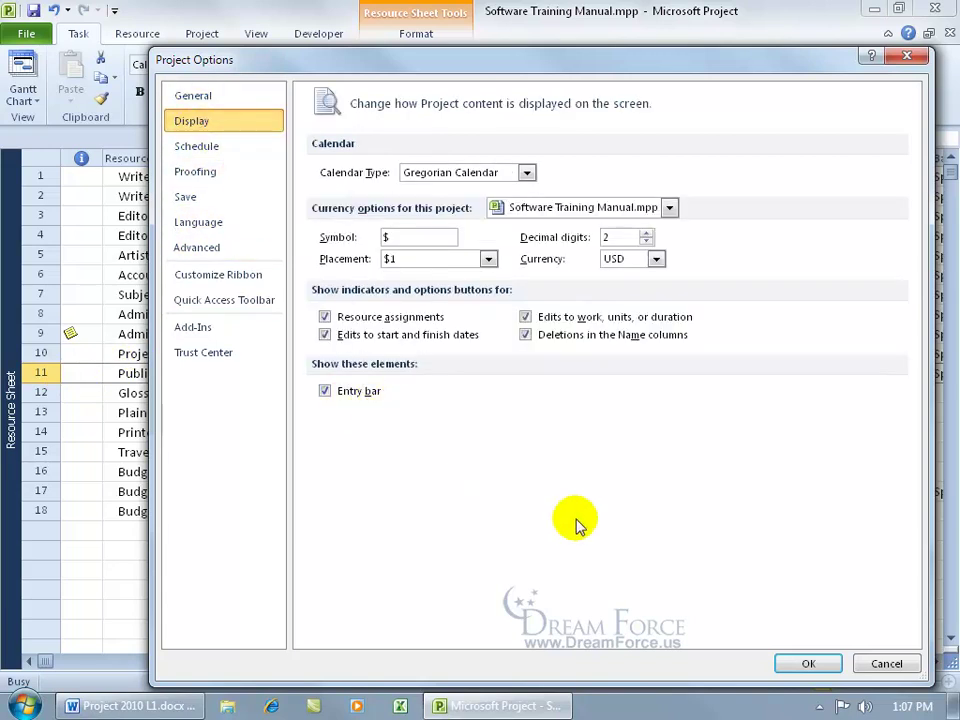
left_click(887, 665)
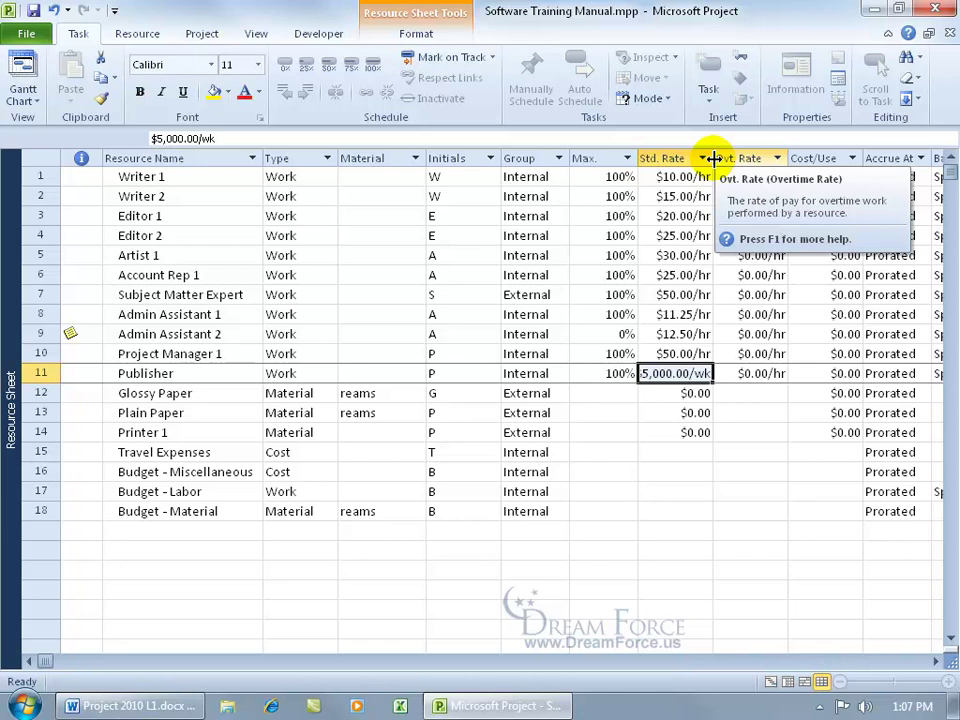
- Widen the Std. Rate column to the best fit for its contents and access the column's field settings
left_click_drag(713, 158, 740, 158)
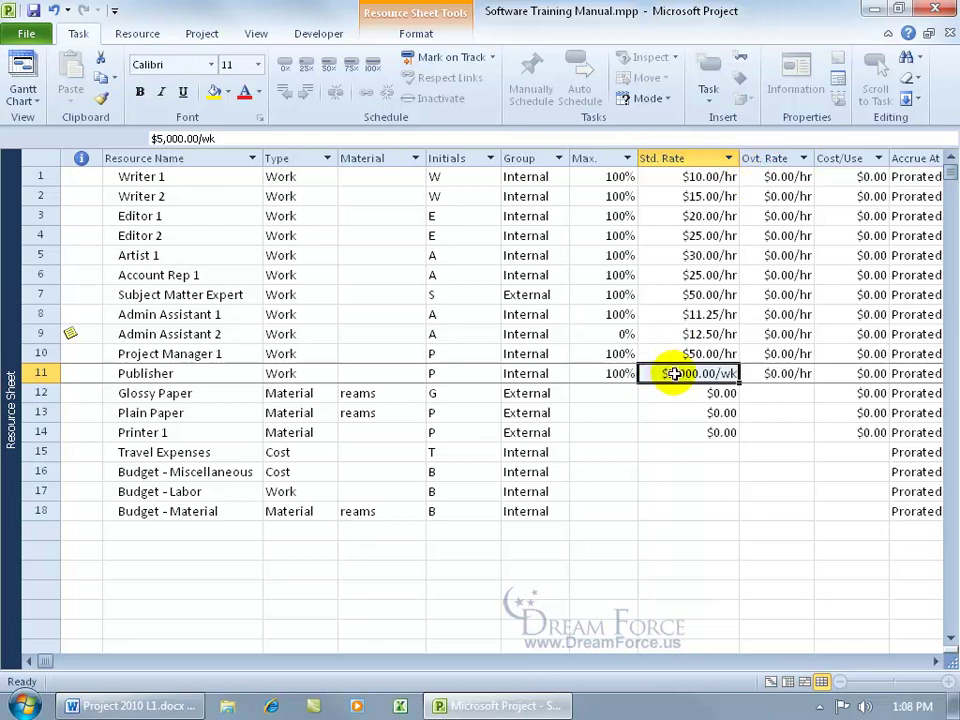
double_click(739, 158)
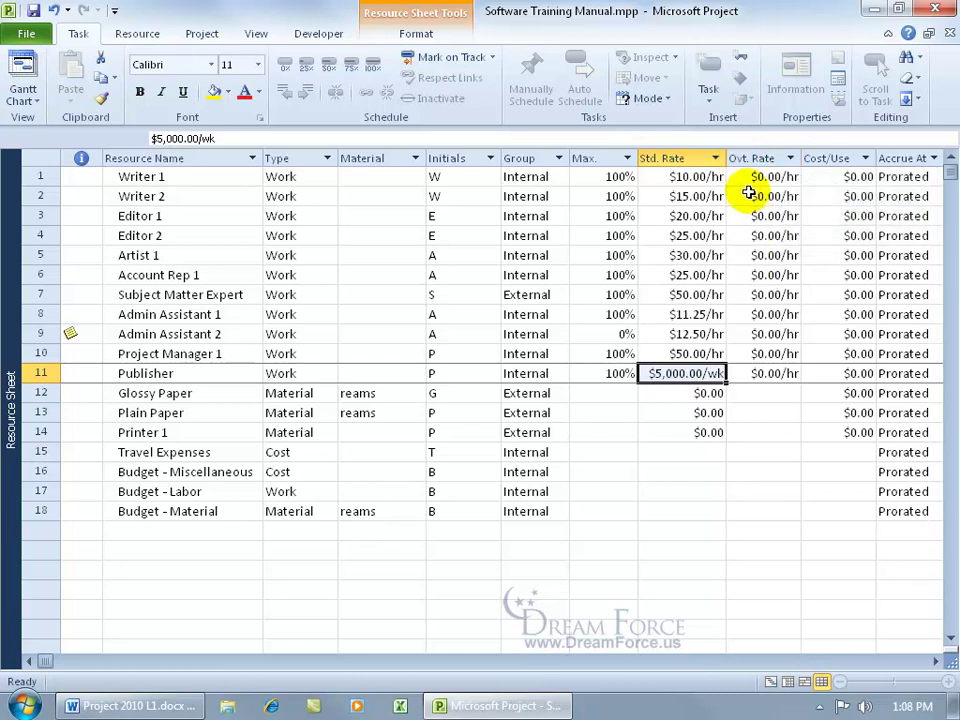
right_click(675, 158)
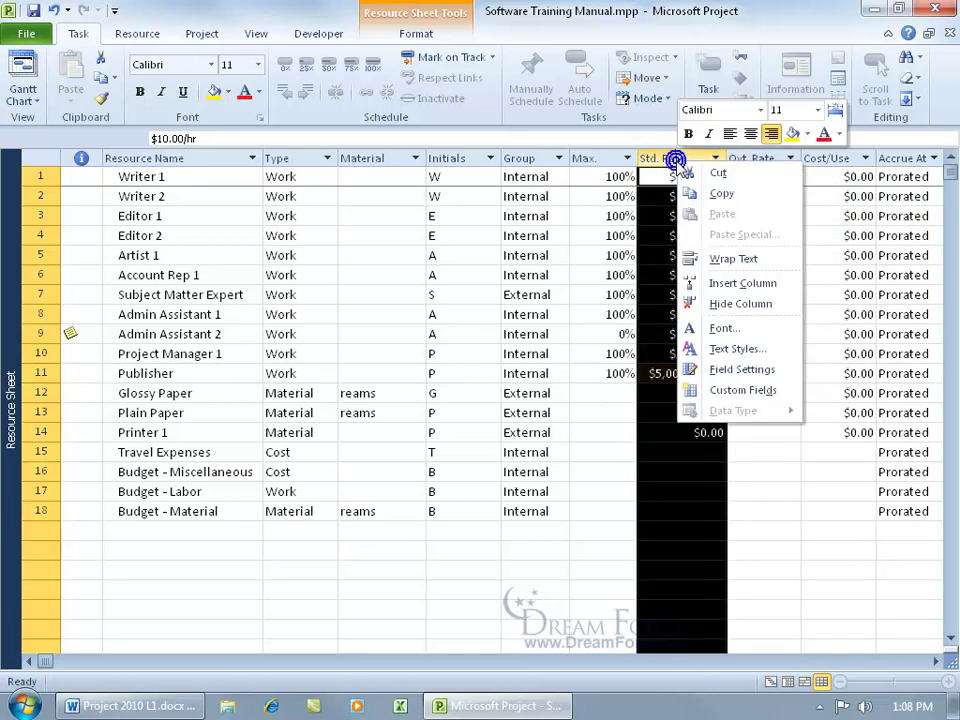
left_click(724, 369)
left_click(493, 411)
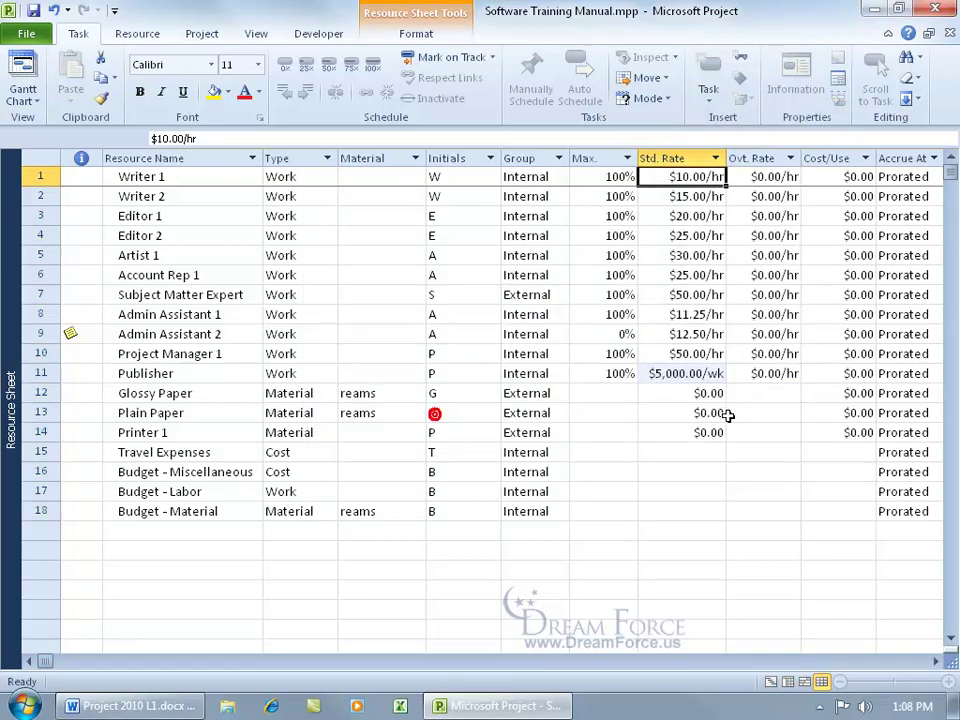
- Set the standard rates of the material resources: Glossy Paper $25, Plain Paper $20 and Printer 1 $500
left_click(686, 393)
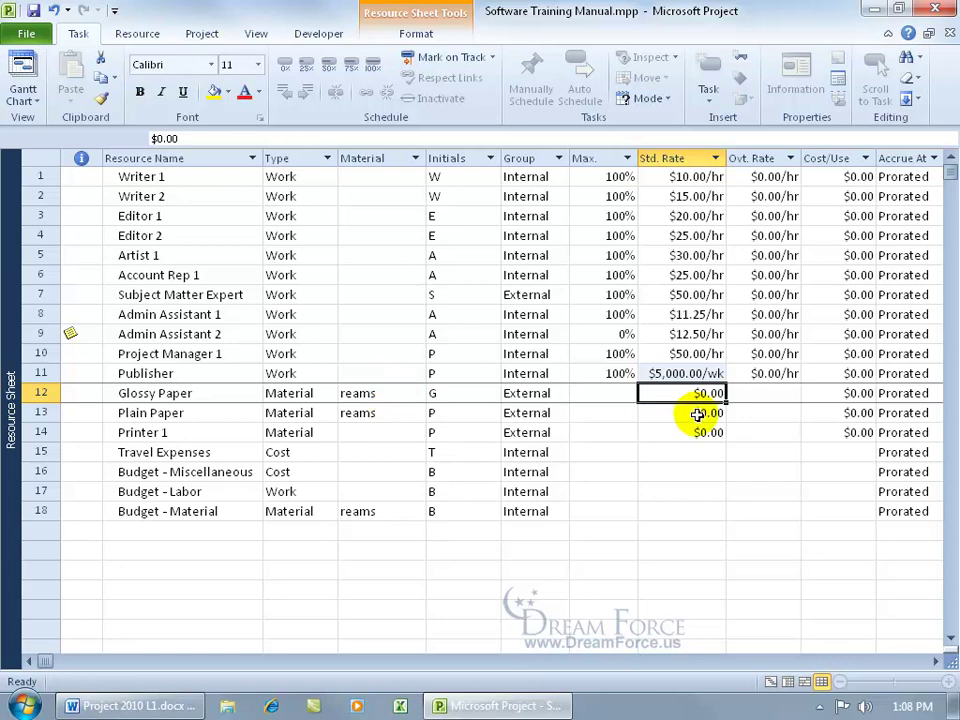
type("25")
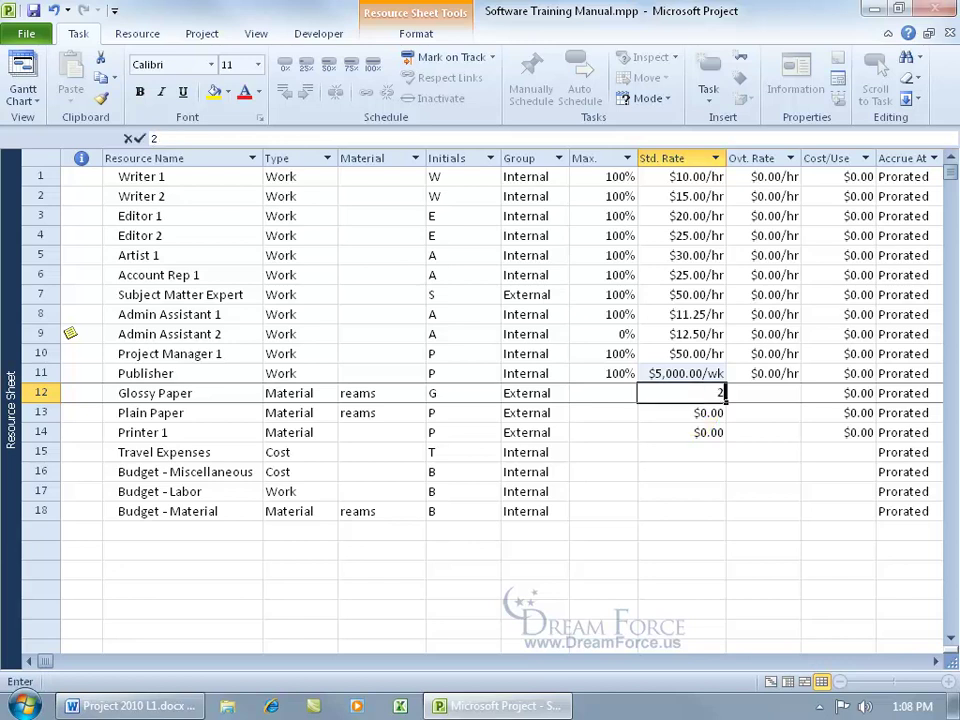
key("Return")
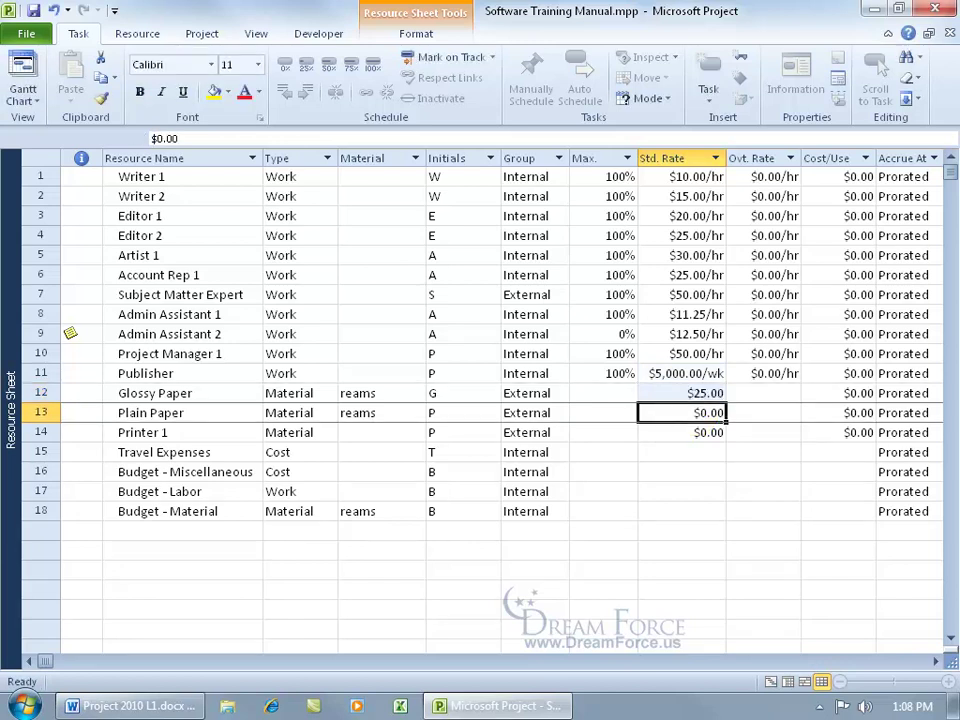
type("20")
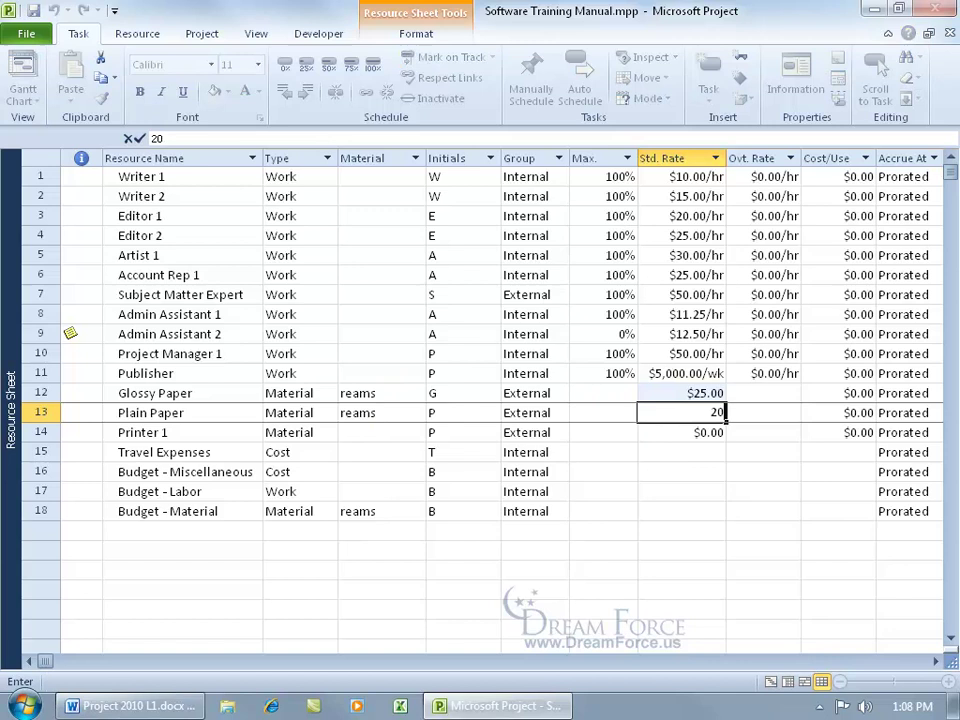
key("Return")
type("500")
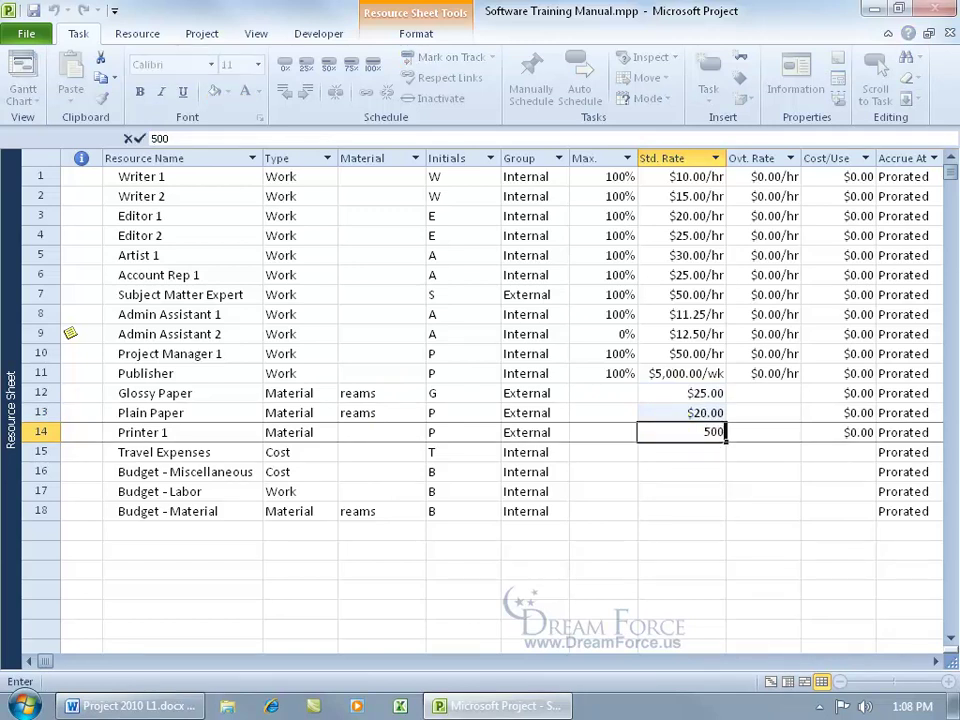
key("Return")
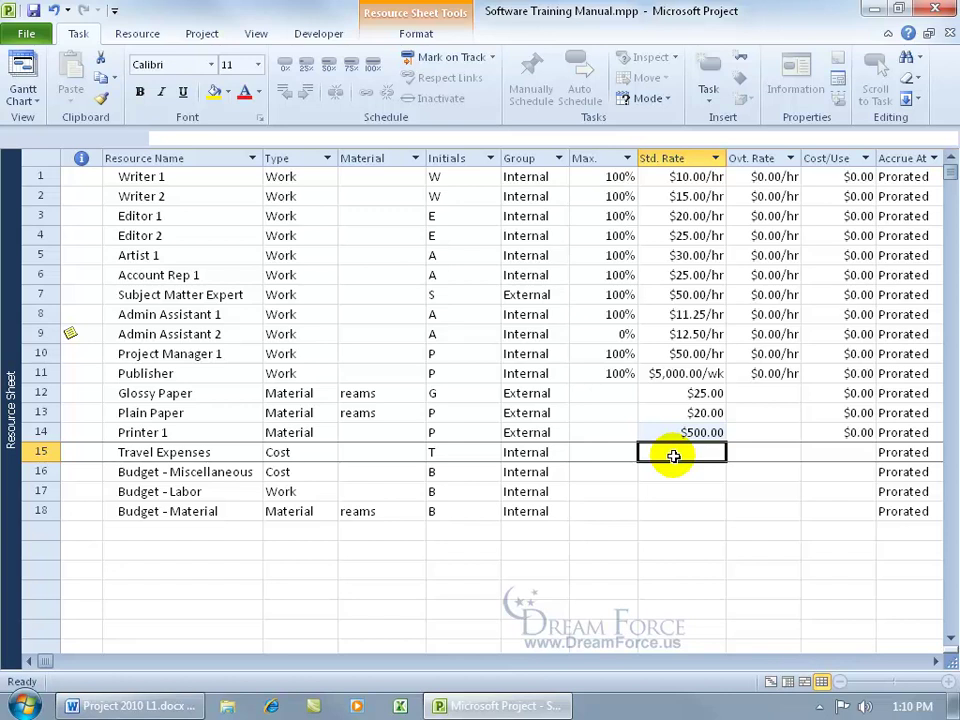
- Switch back to the Gantt Chart view and save the project
right_click(10, 393)
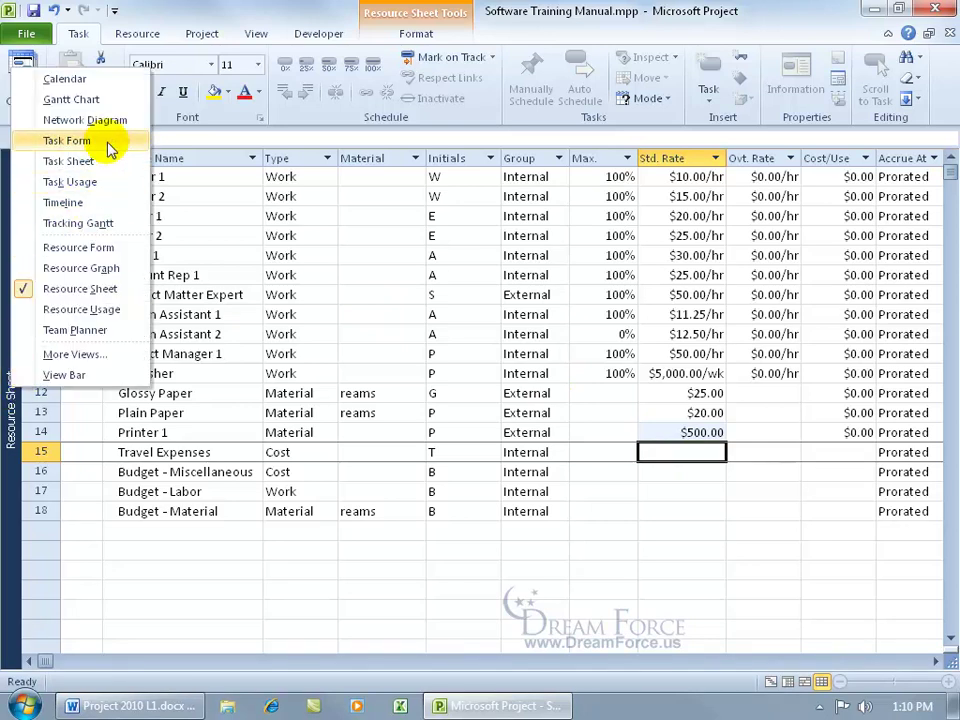
left_click(110, 99)
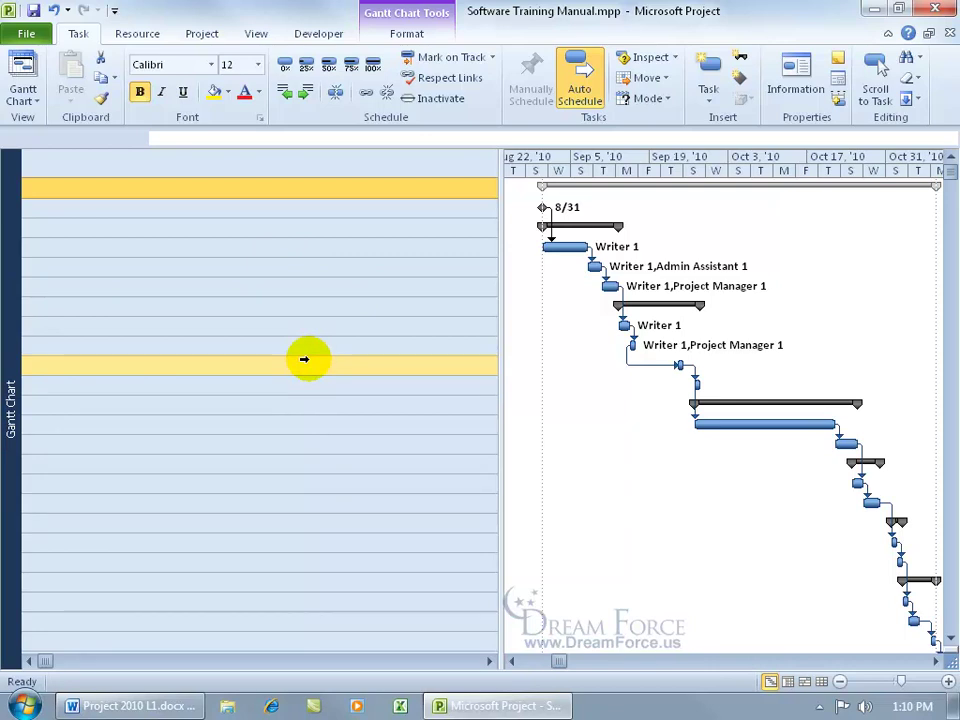
left_click(34, 12)
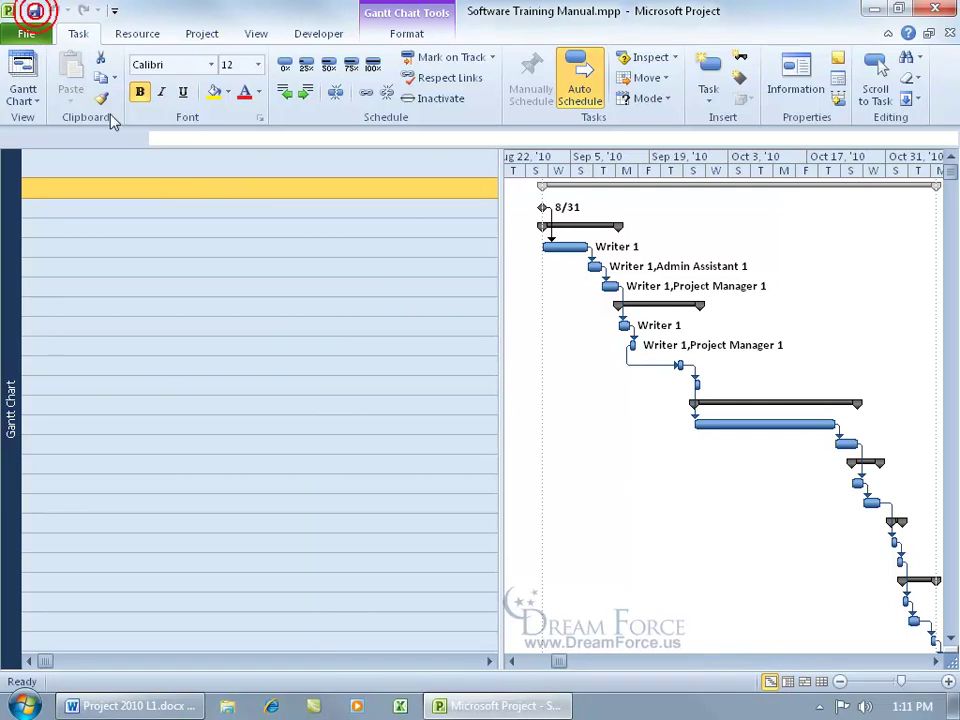
- Restart Microsoft Project and reopen the pinned Software Training Manual project
left_click(932, 10)
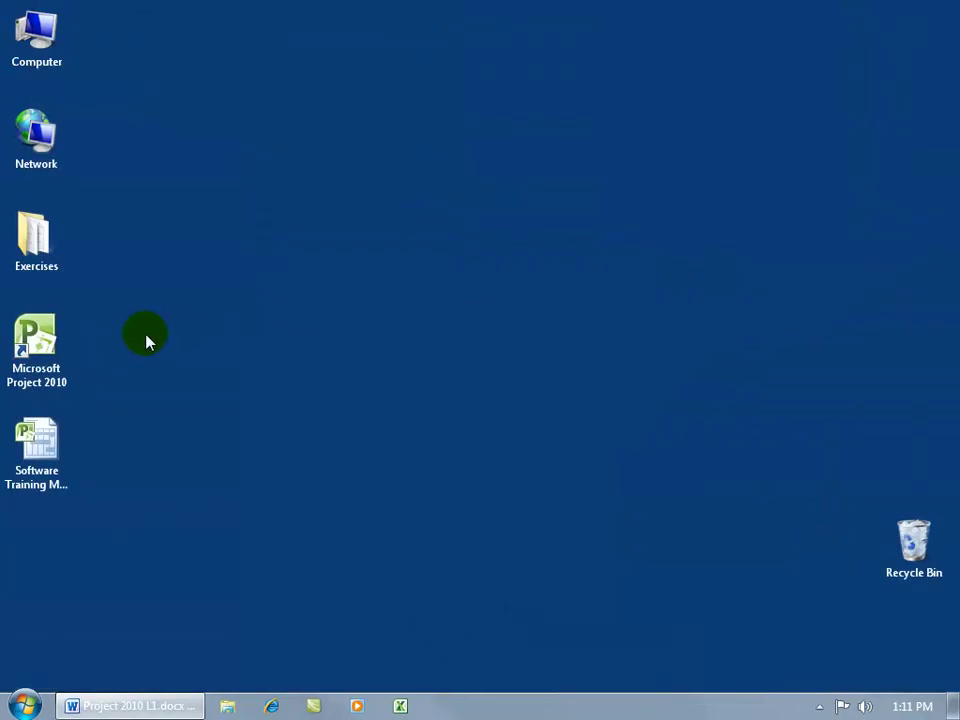
double_click(36, 342)
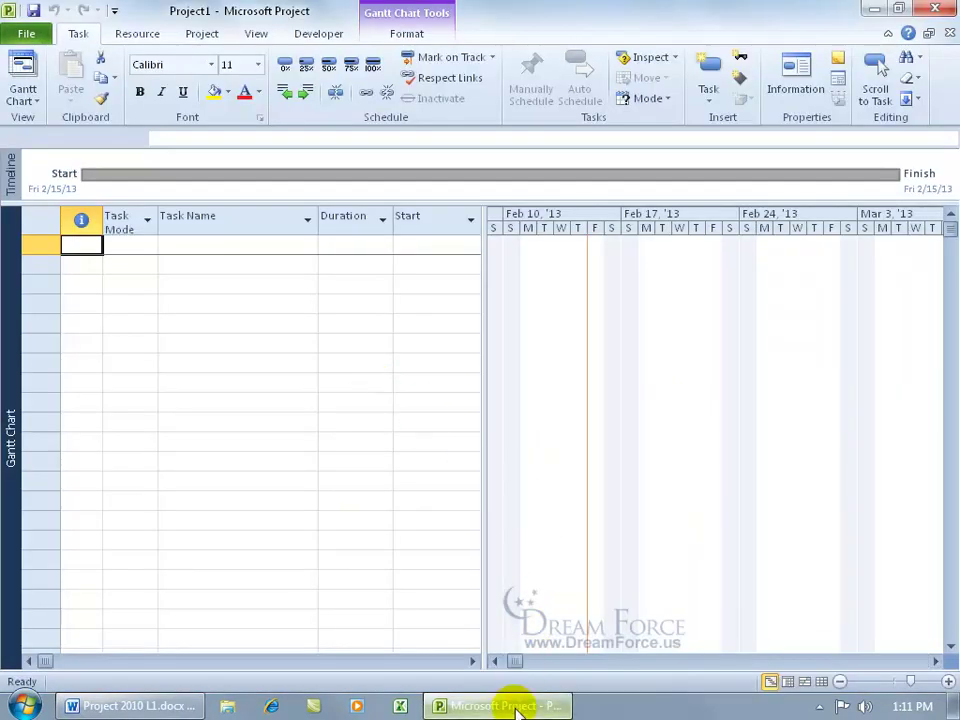
mouse_move(514, 705)
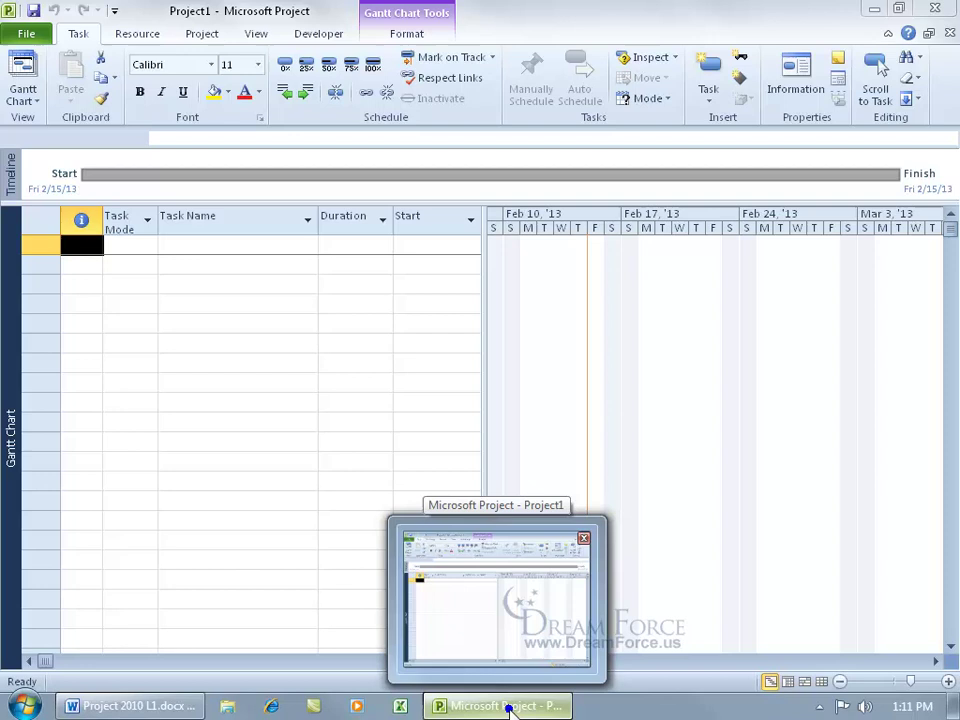
right_click(508, 706)
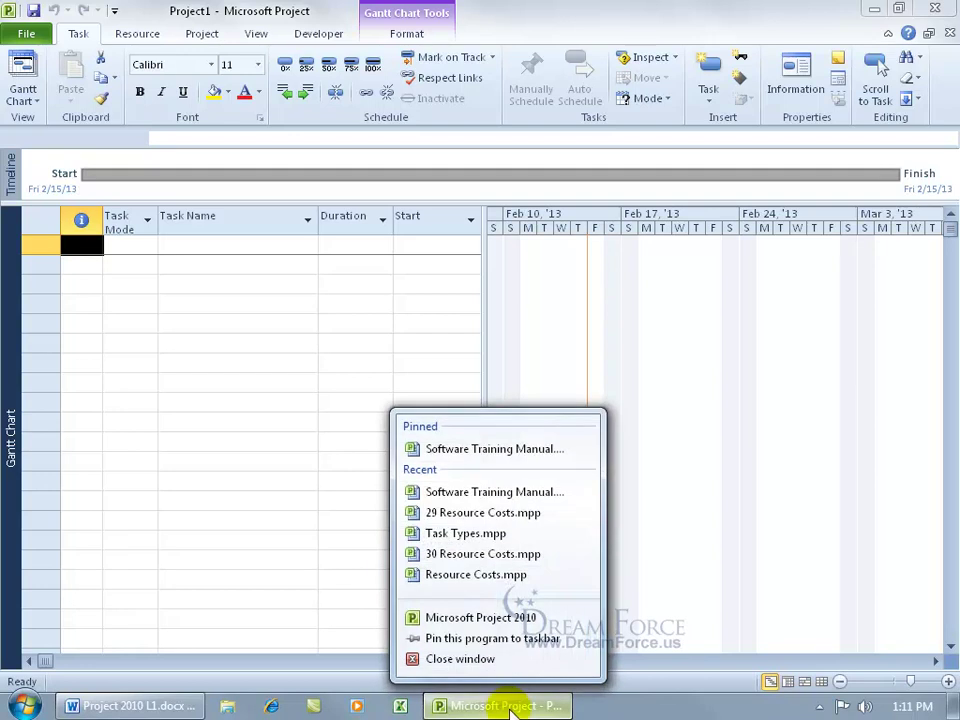
left_click(481, 452)
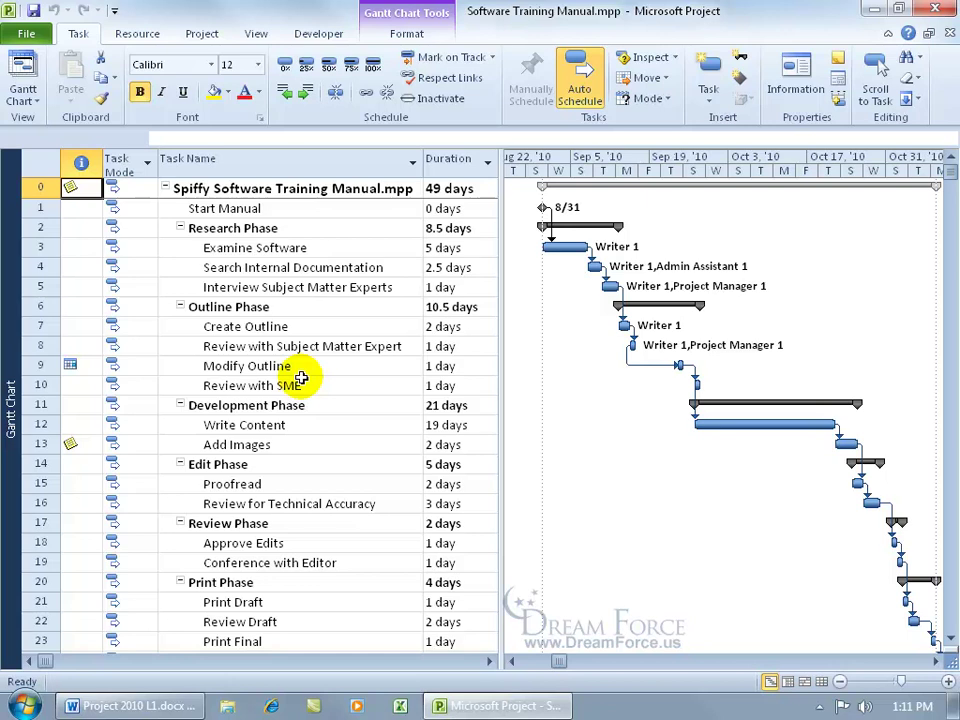
- Assign the Travel Expenses resource to the Review with Subject Matter Expert task
left_click(296, 347)
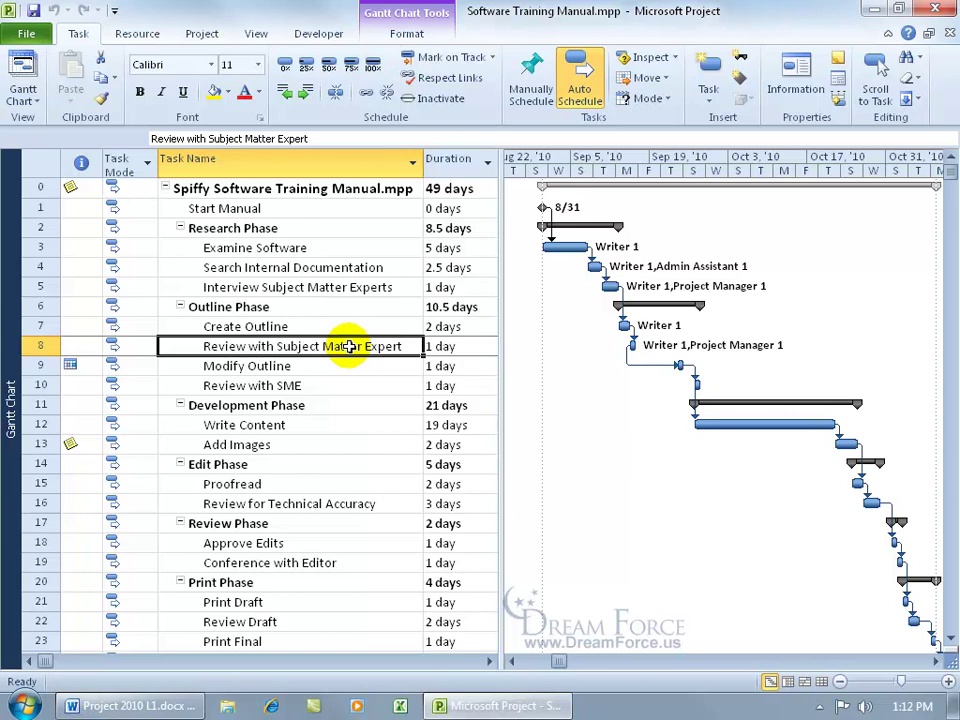
left_click(136, 33)
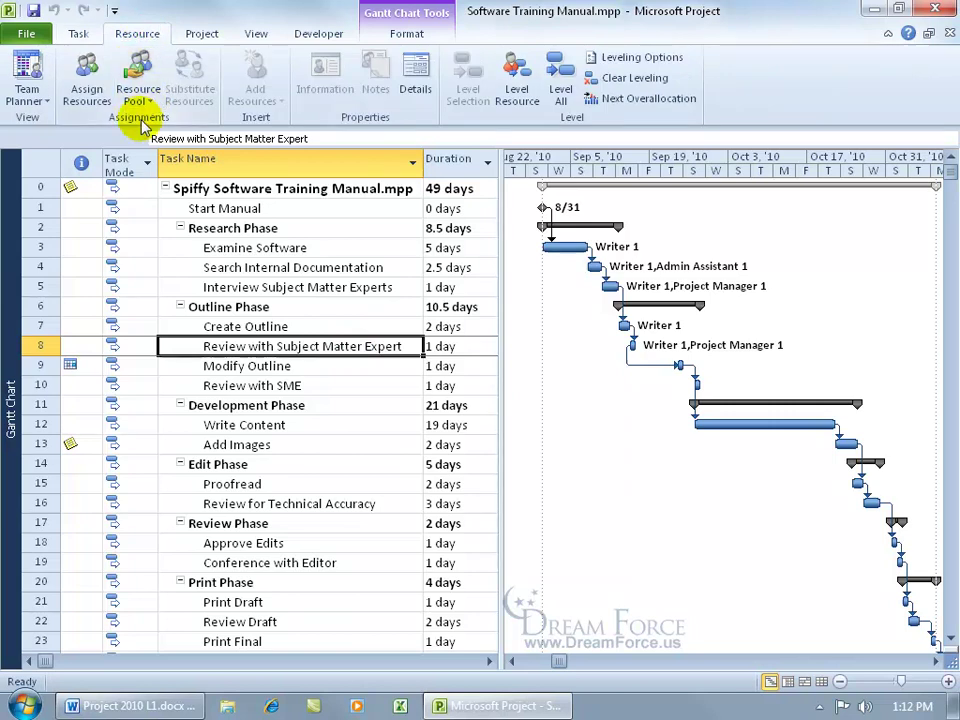
left_click(88, 92)
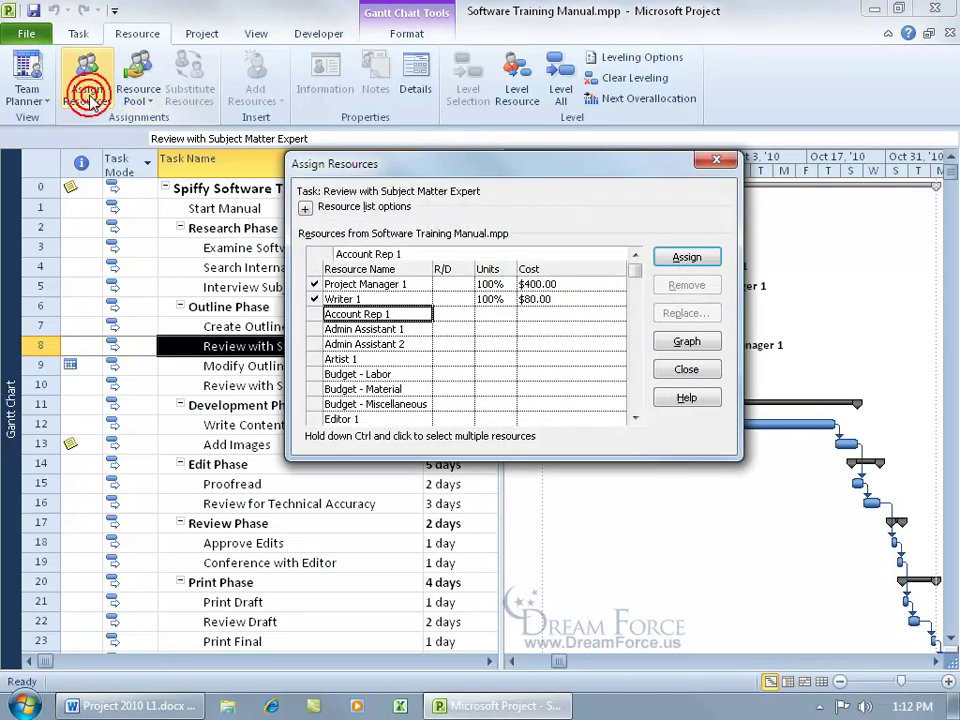
left_click(635, 418)
left_click(635, 418)
left_click(635, 418)
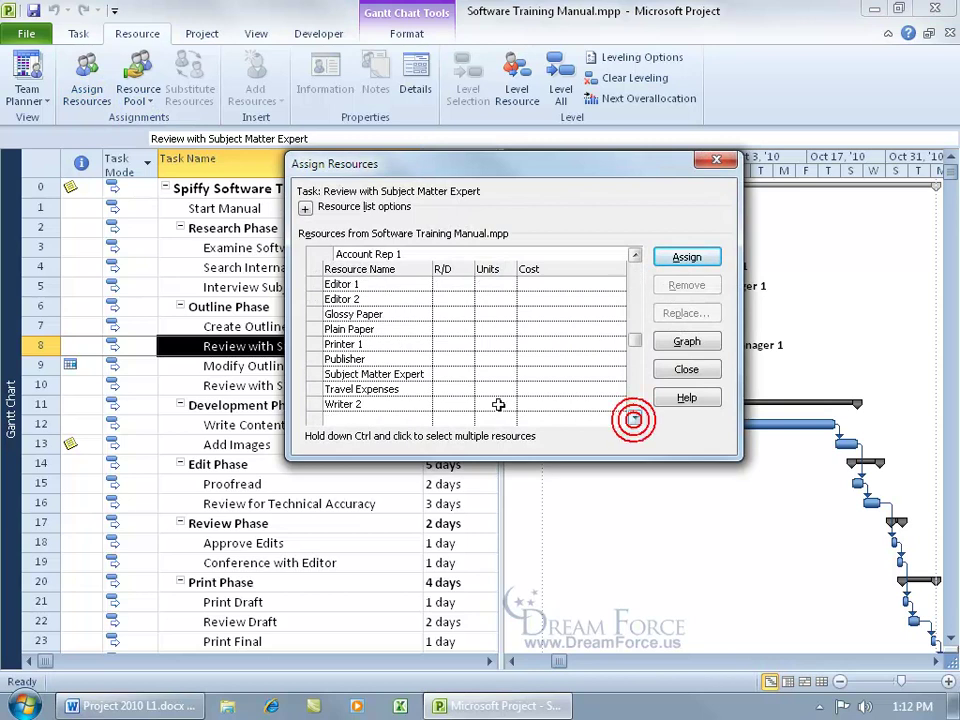
left_click(412, 389)
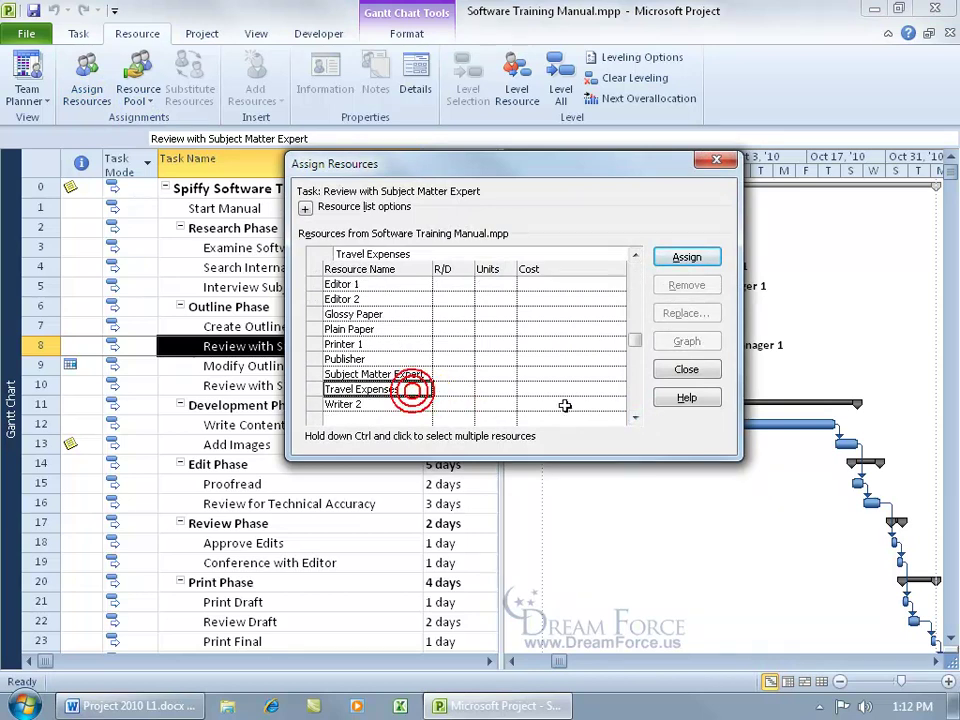
left_click(686, 257)
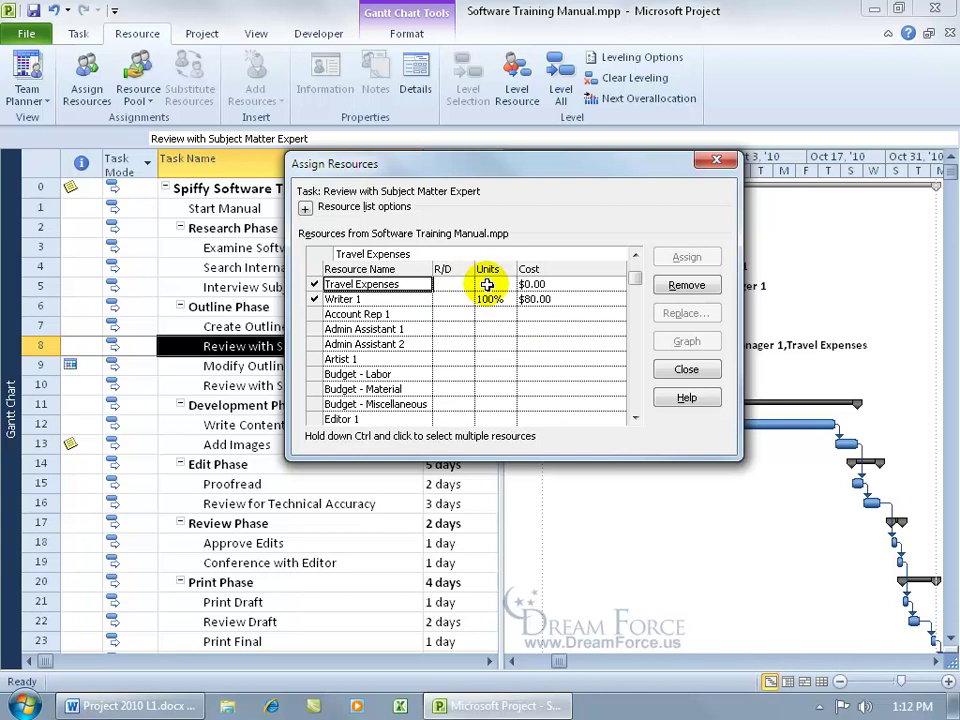
- Set the Travel Expenses cost for the Review with Subject Matter Expert task to $1,200 and finish assigning resources
left_click(531, 284)
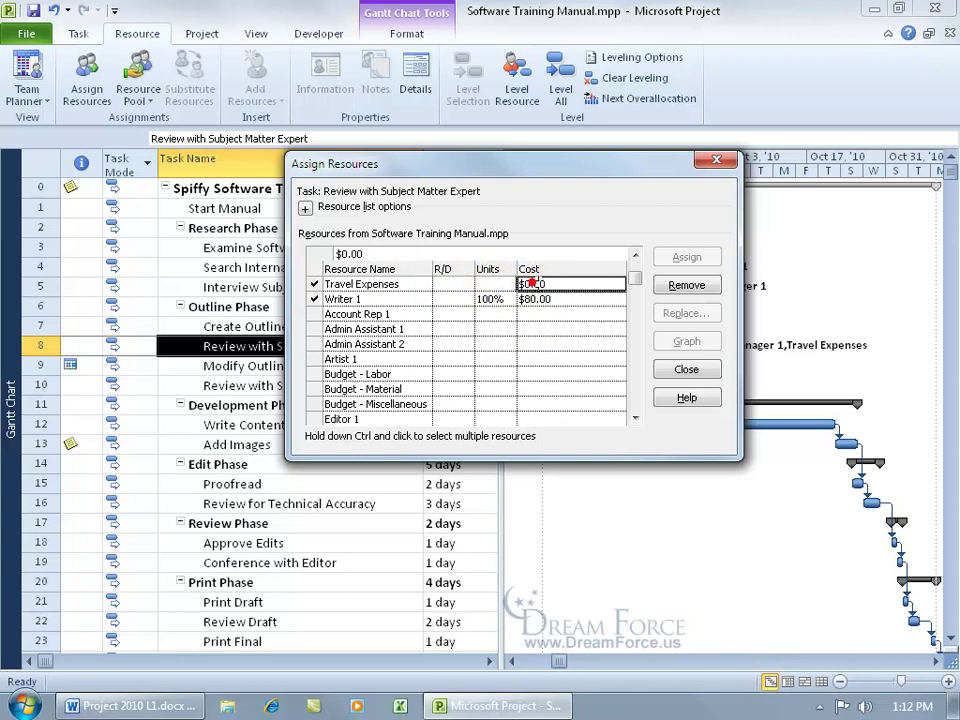
type("1200")
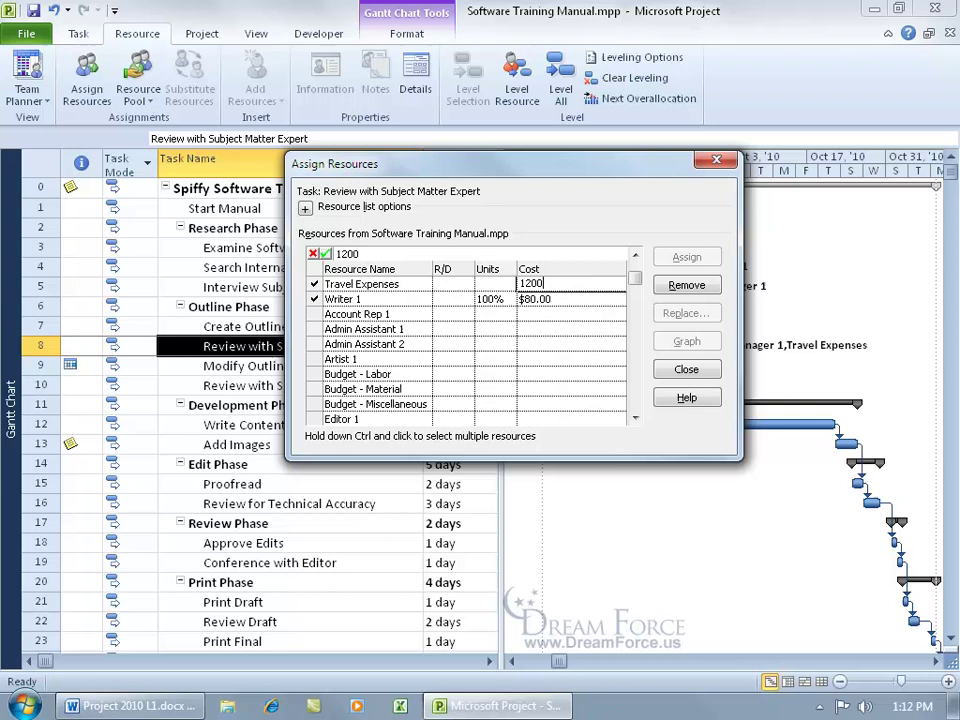
key("Return")
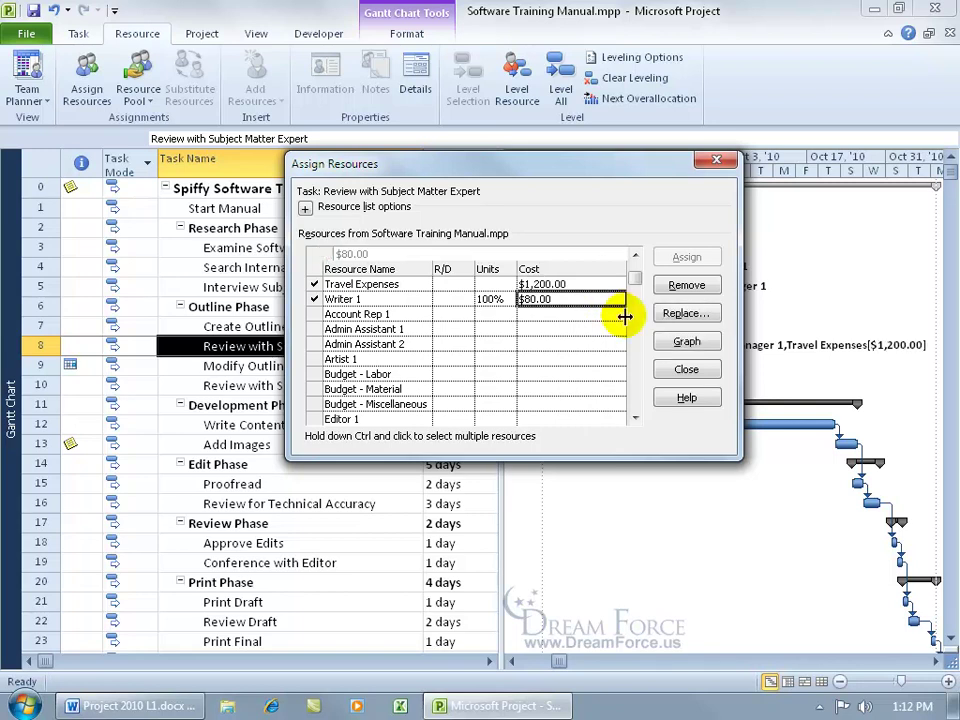
left_click(686, 369)
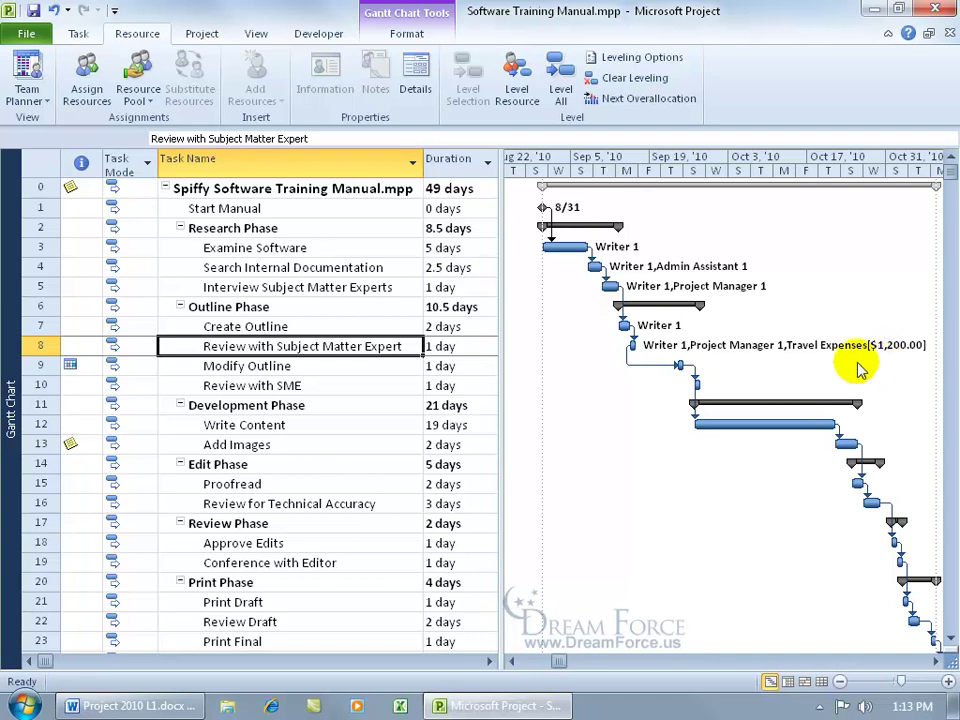
- Change the Travel Expenses cost to $1,100 in the task information of Review with Subject Matter Expert
double_click(367, 345)
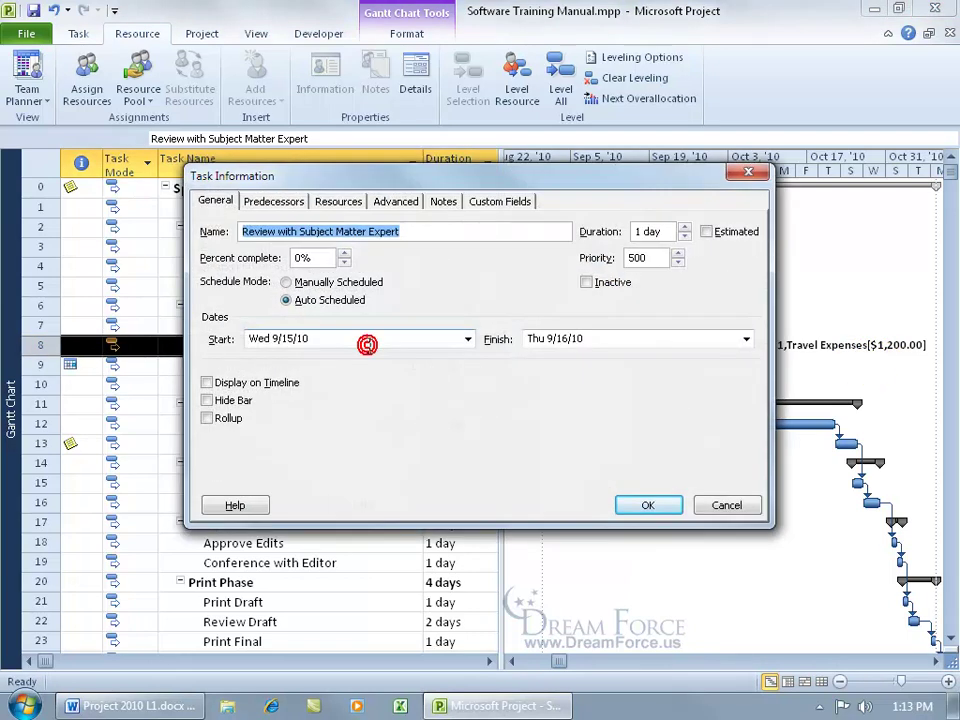
left_click(357, 204)
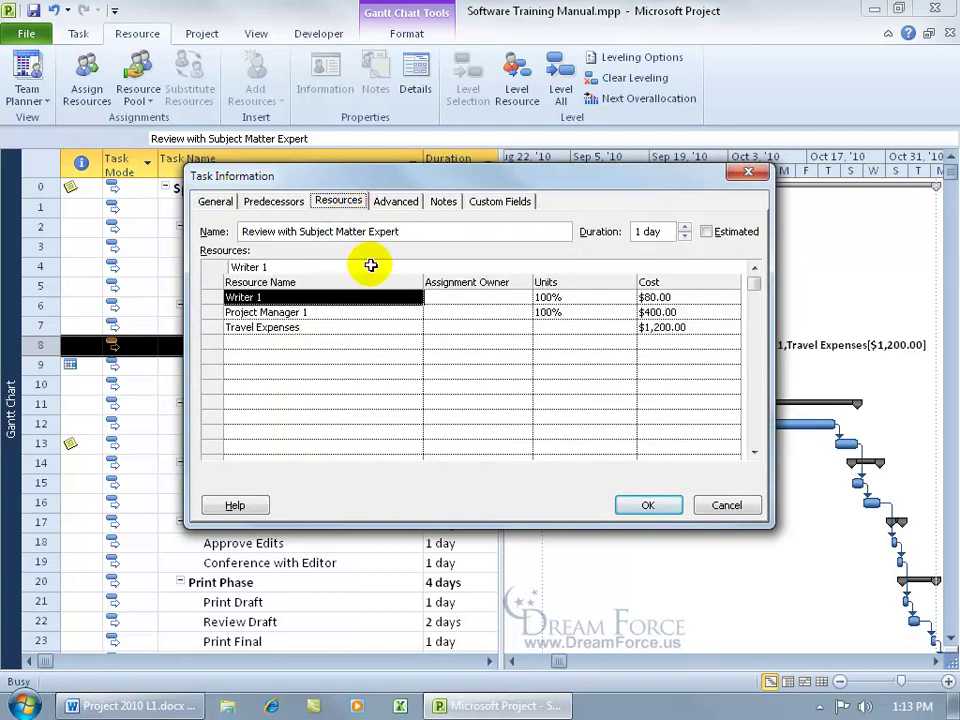
left_click(684, 328)
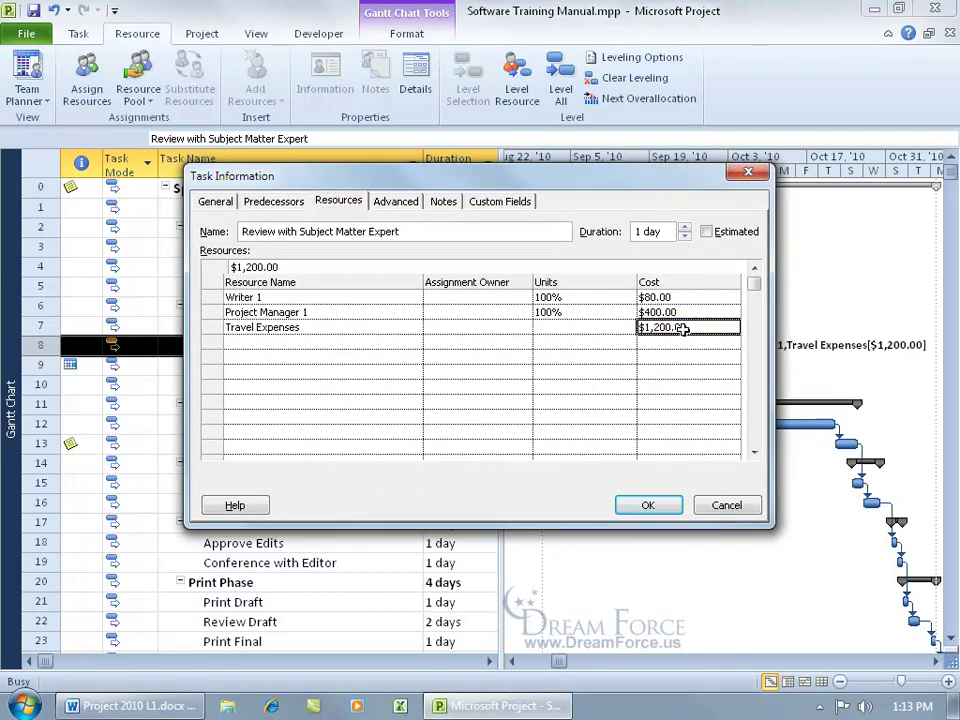
type("1100")
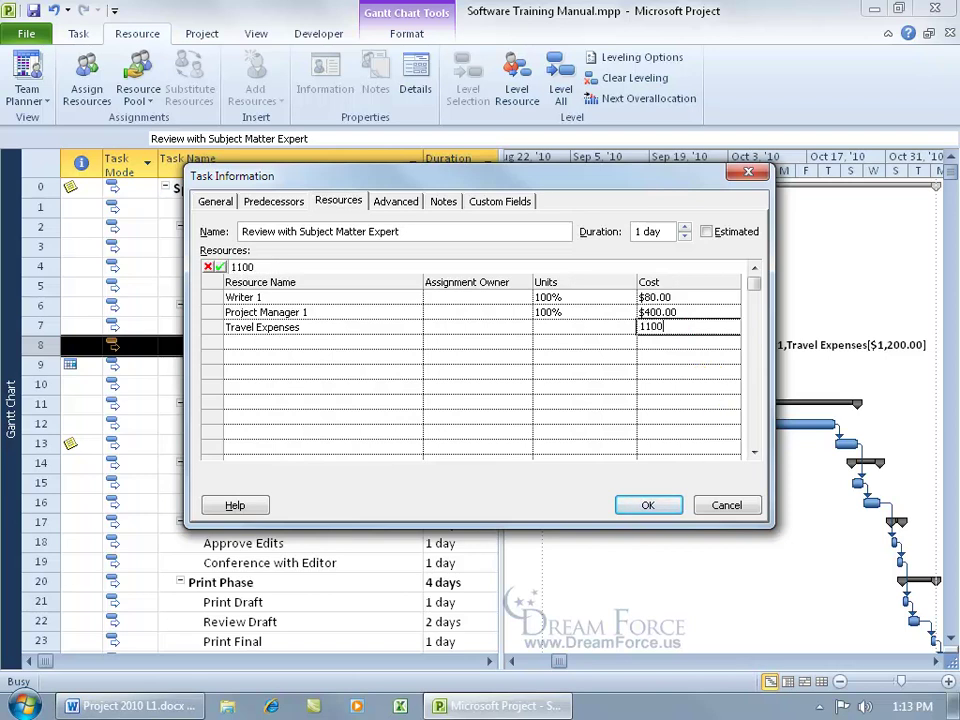
key("Return")
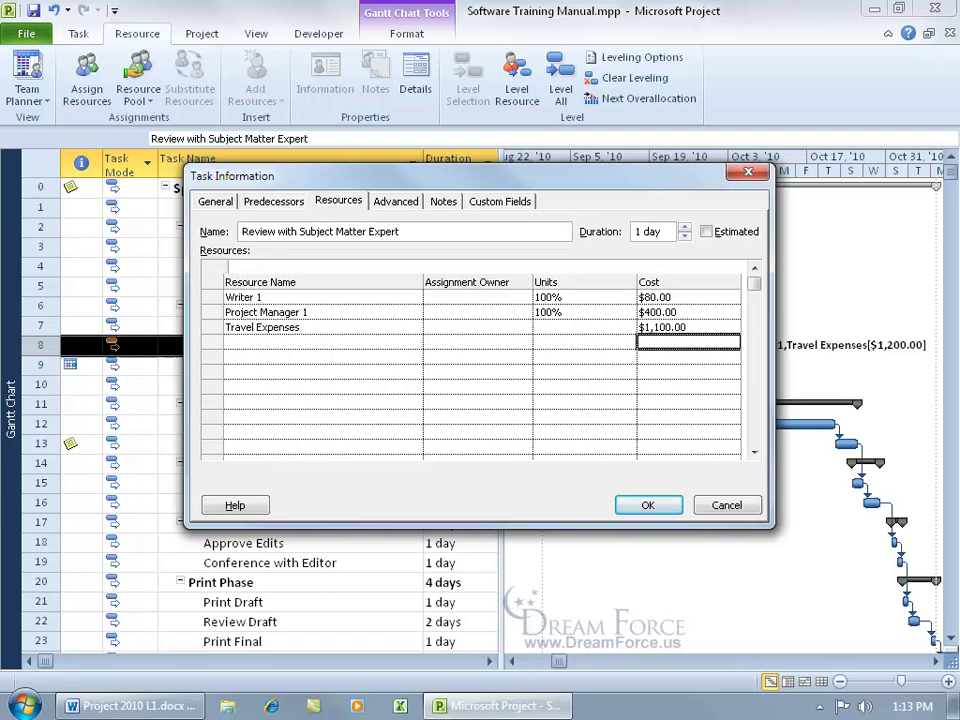
left_click(655, 508)
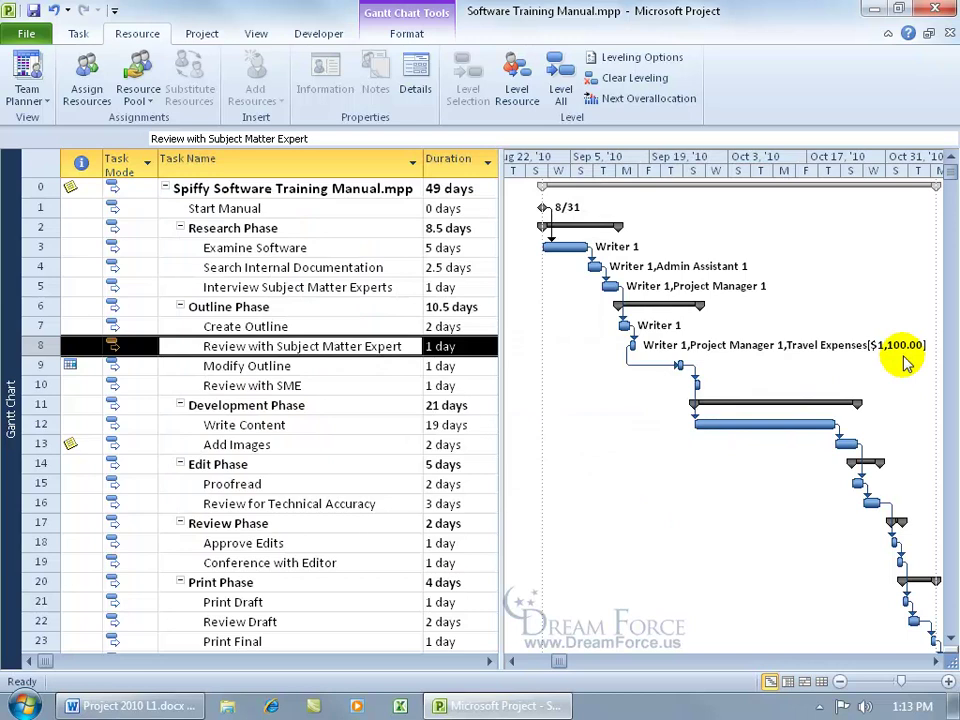
- Look through the task assignments of each resource in the Resource Usage view and return to the Gantt Chart
right_click(11, 352)
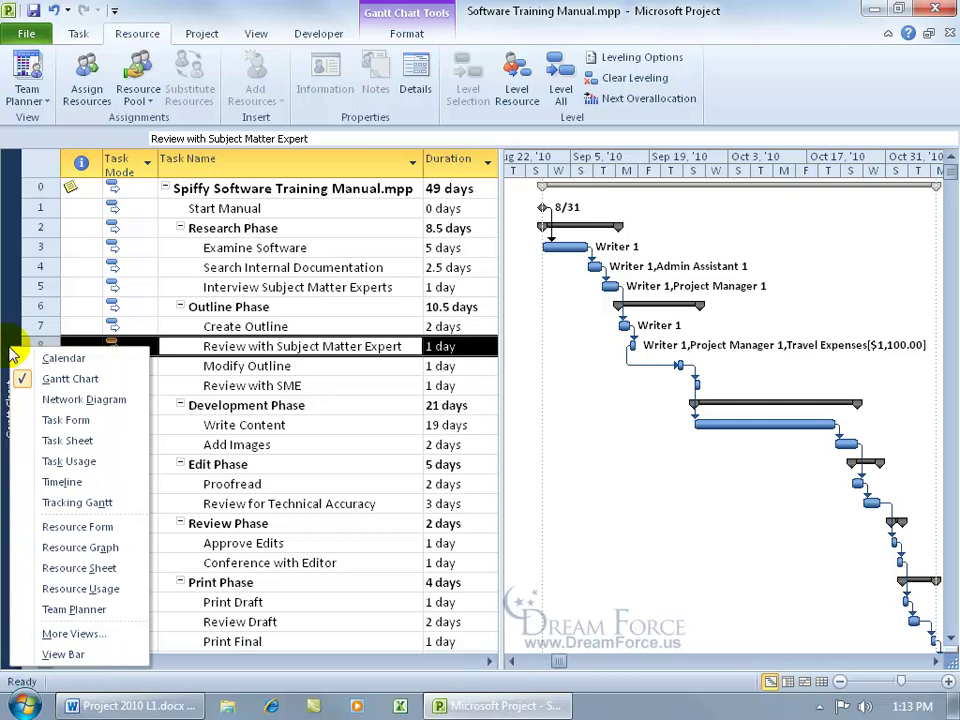
left_click(80, 588)
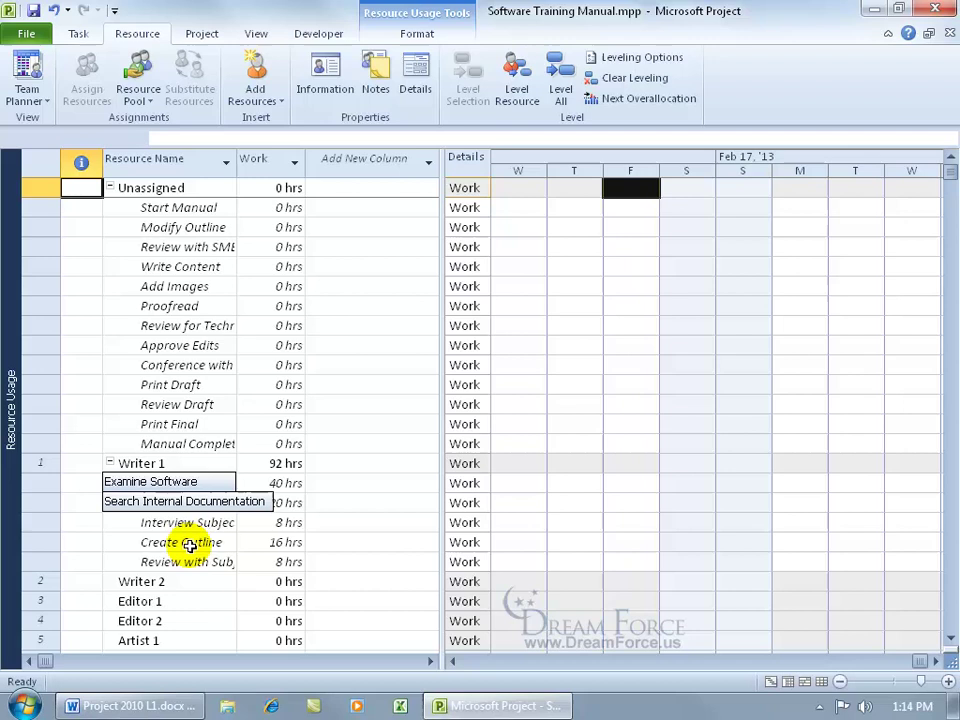
left_click(950, 643)
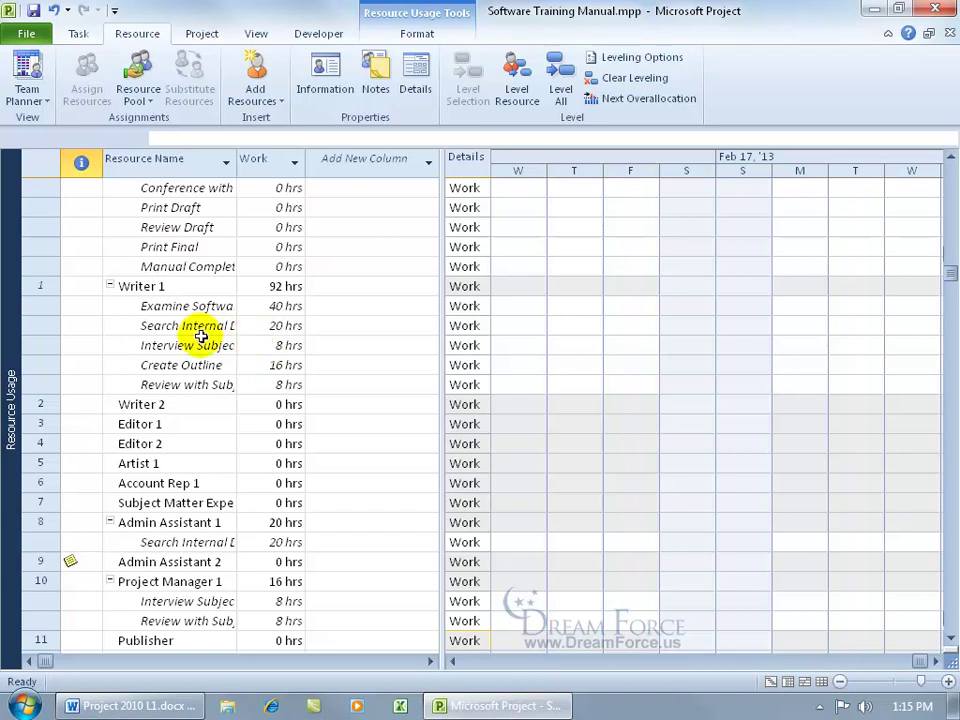
right_click(11, 342)
left_click(44, 372)
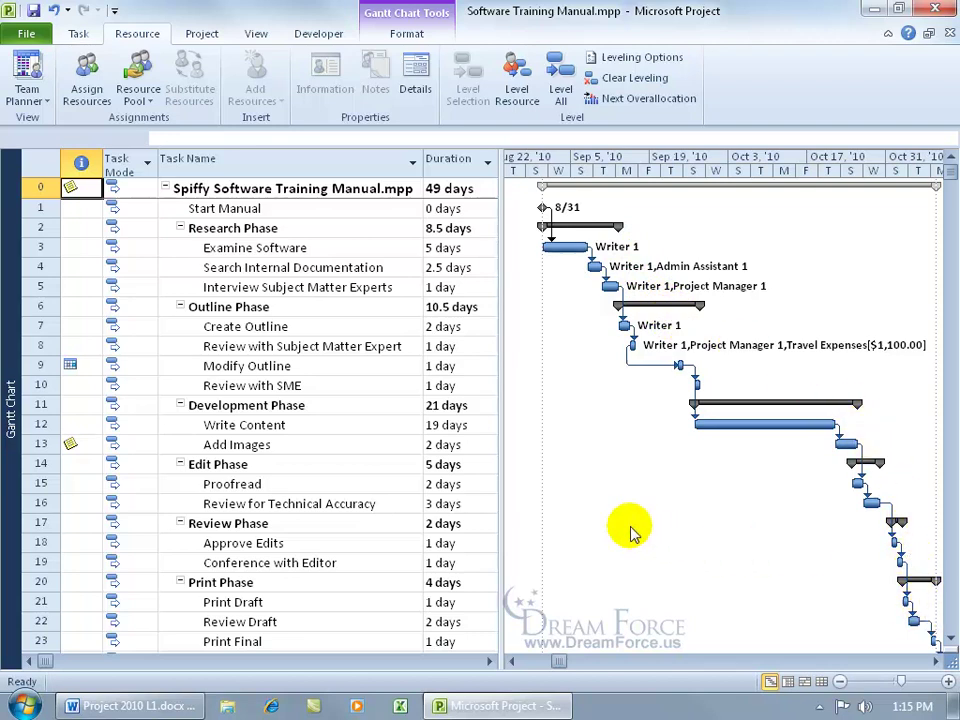
- In the Resource Usage view, set the cost of the Review with Subject Matter Expert assignment under Travel Expenses to $1,500
right_click(10, 392)
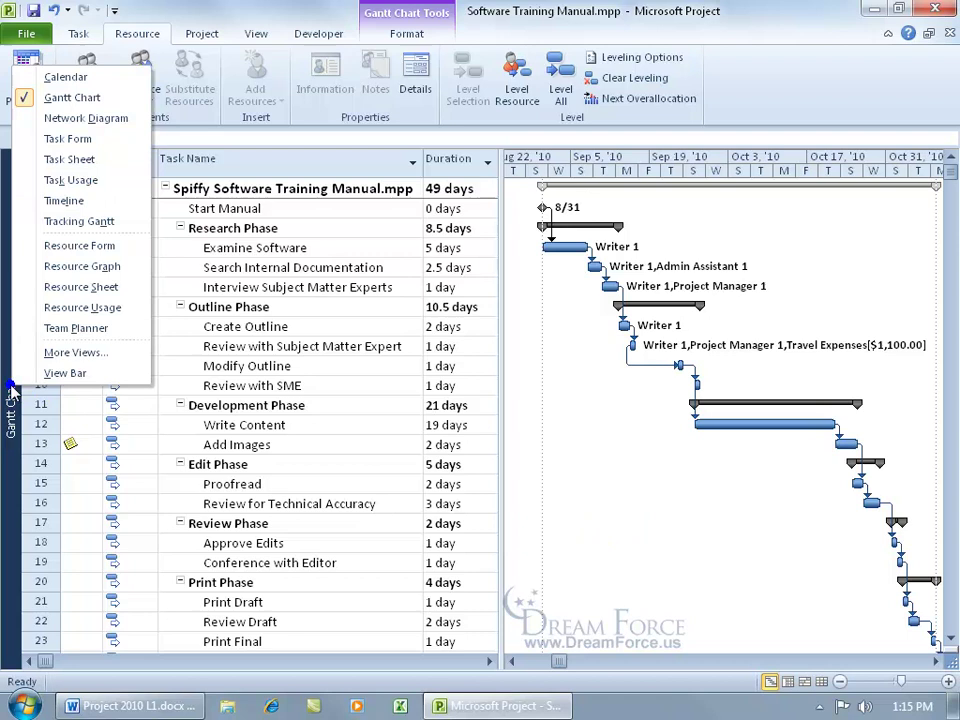
left_click(50, 306)
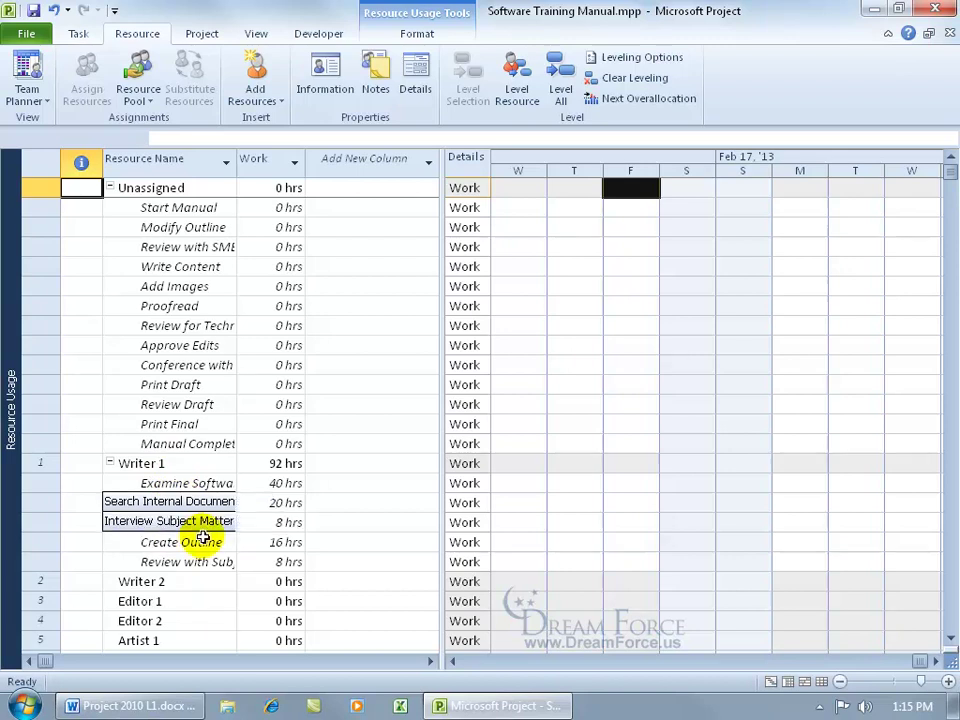
left_click(950, 638)
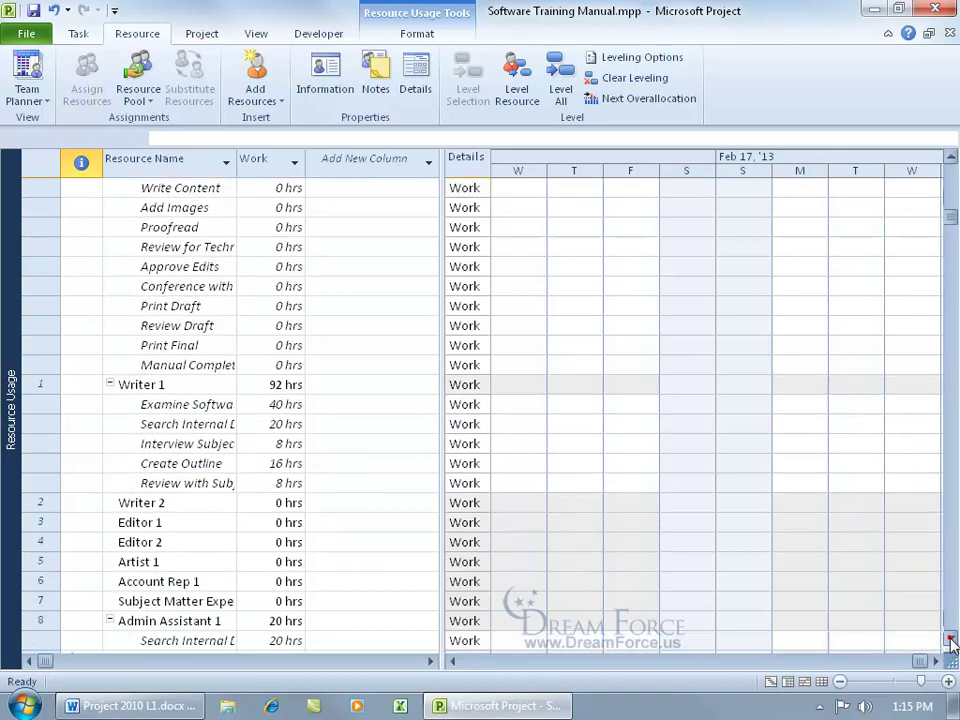
left_click_drag(950, 638, 950, 640)
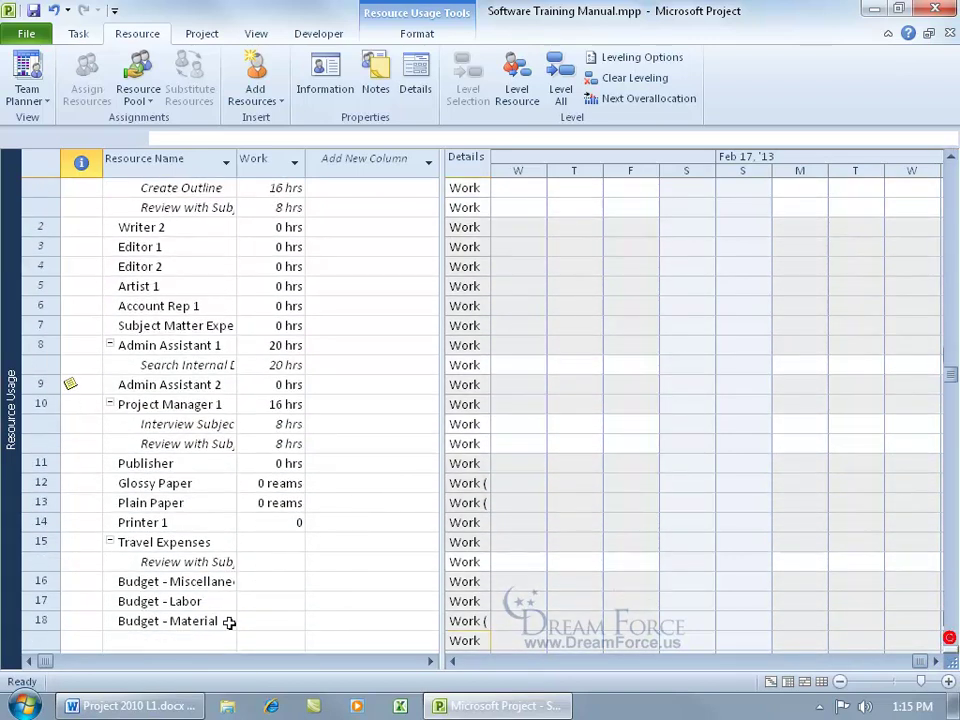
left_click(195, 561)
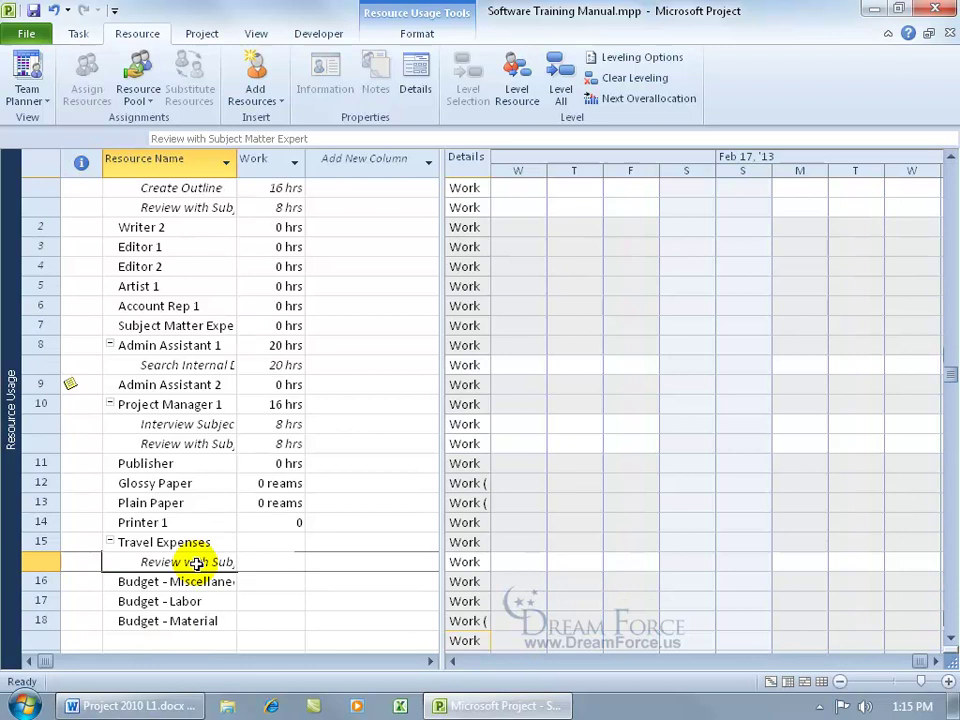
double_click(195, 562)
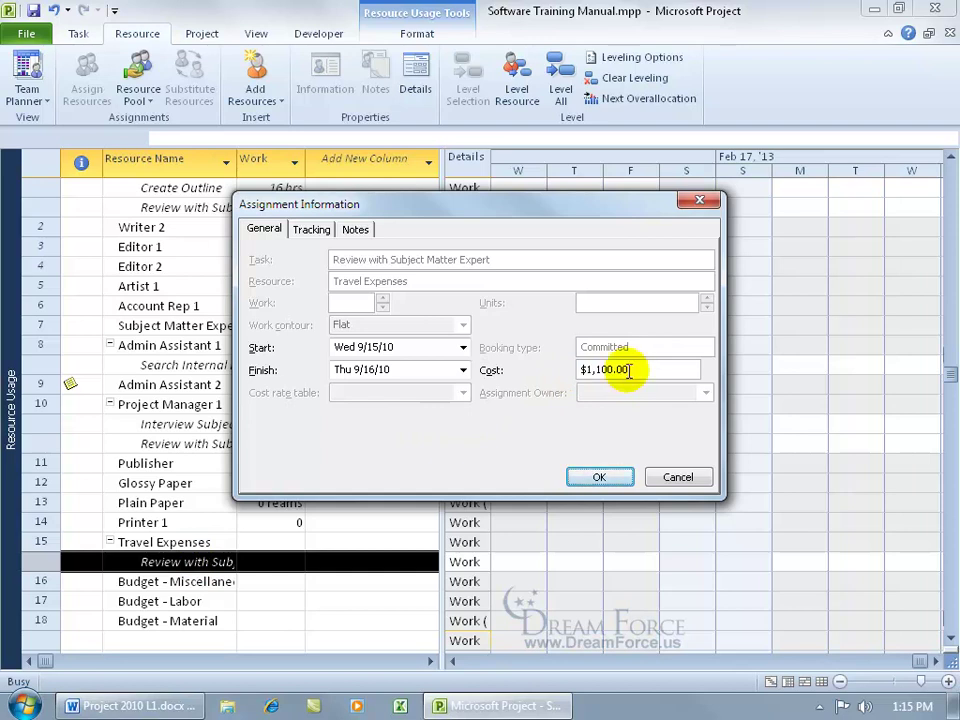
left_click_drag(629, 370, 597, 369)
type("5")
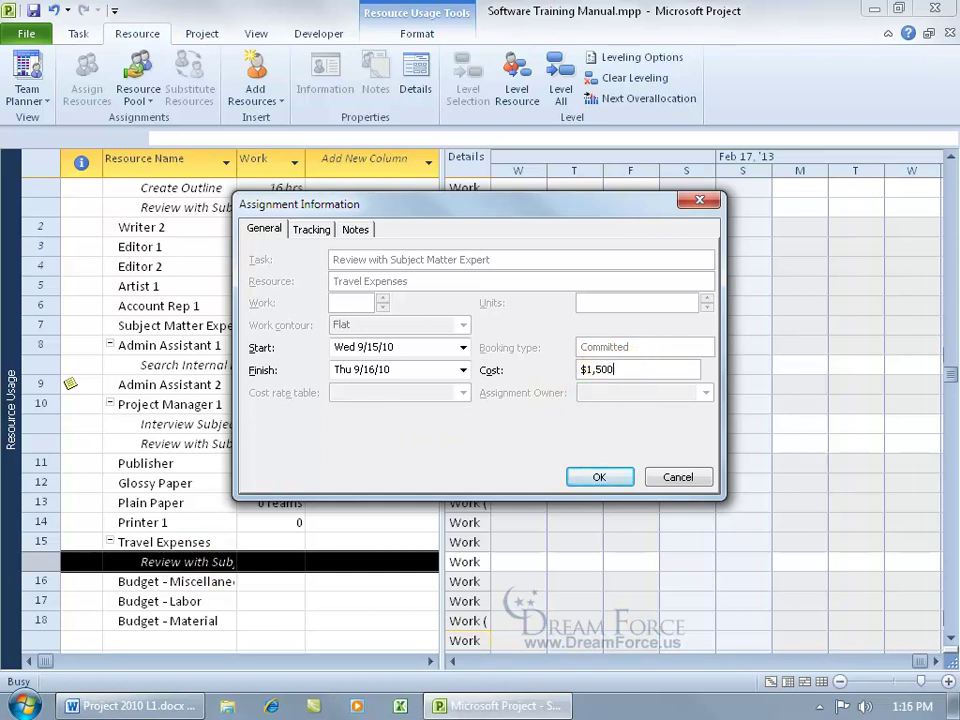
left_click(621, 478)
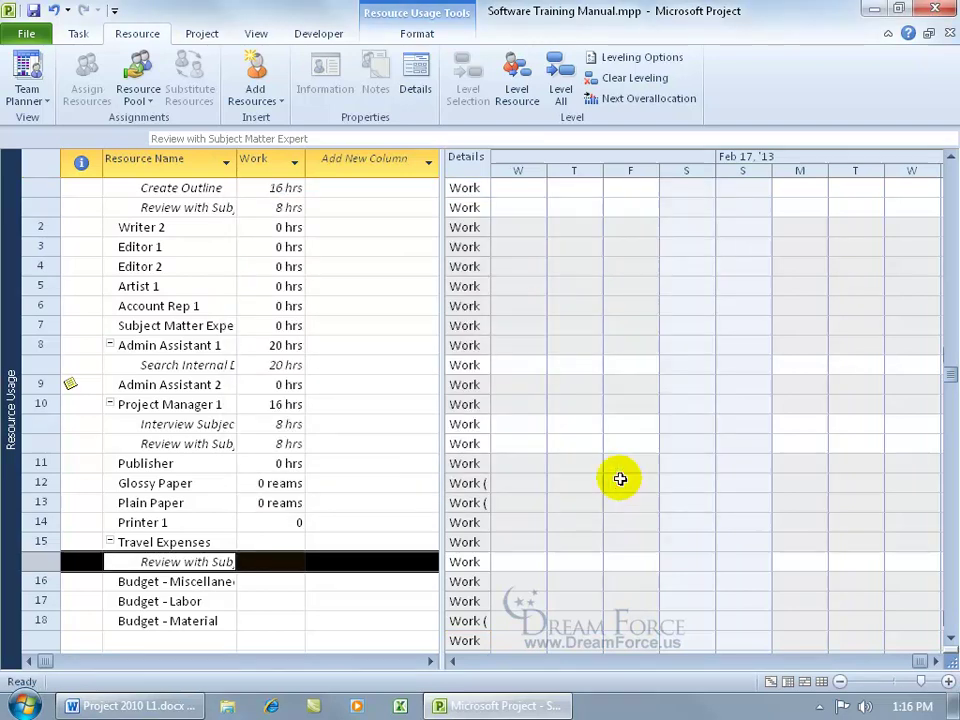
- Recheck the cost in the Travel Expenses assignment's information and switch back to the Gantt Chart view
double_click(205, 562)
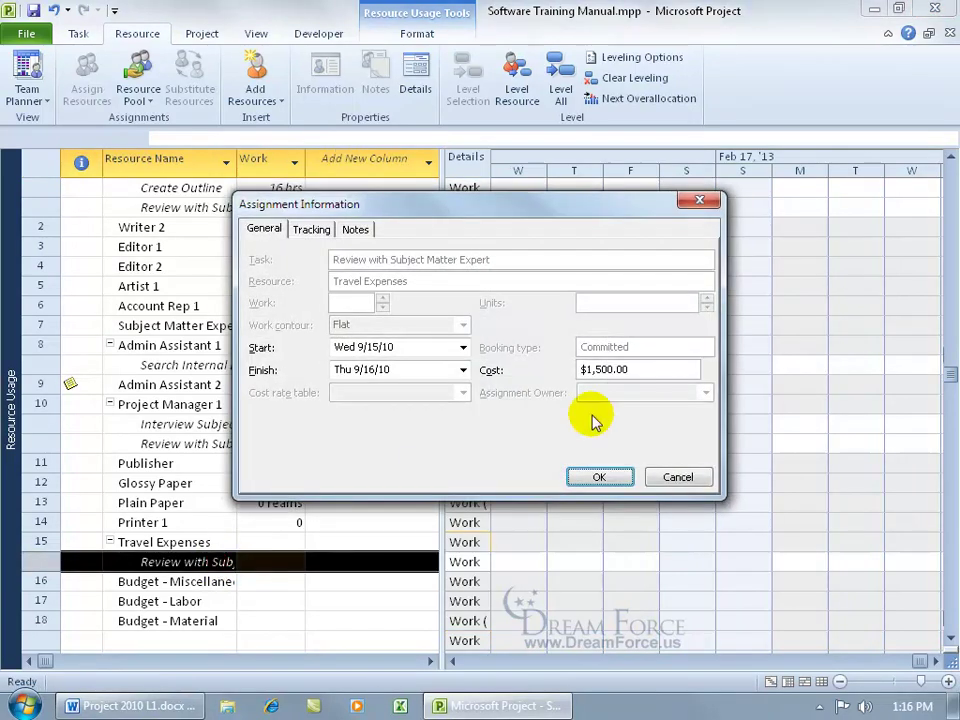
left_click(599, 477)
right_click(20, 385)
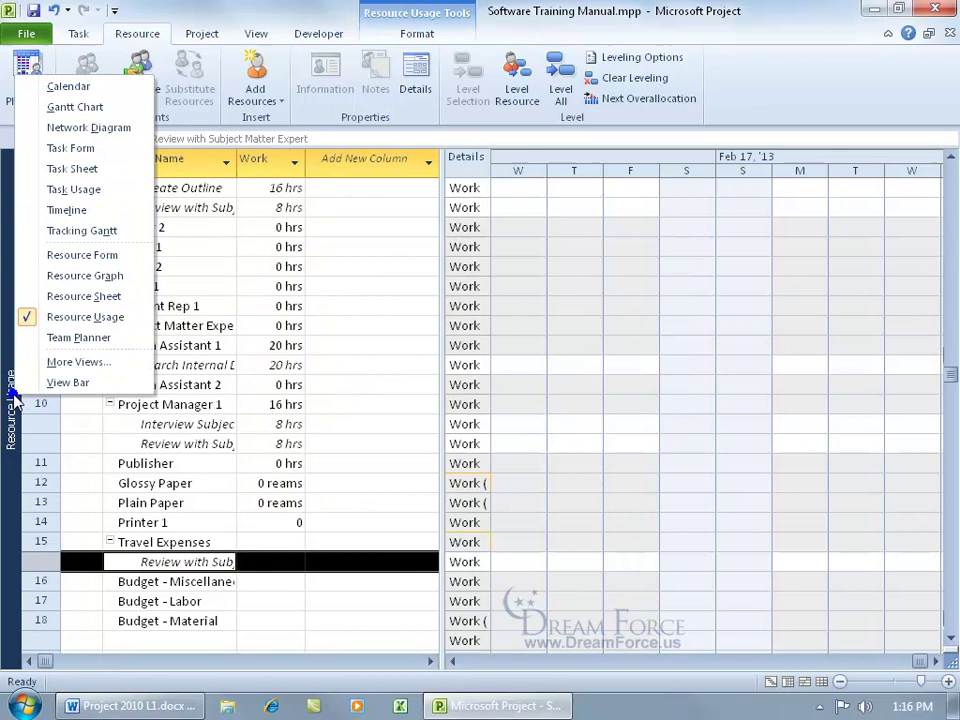
left_click(70, 106)
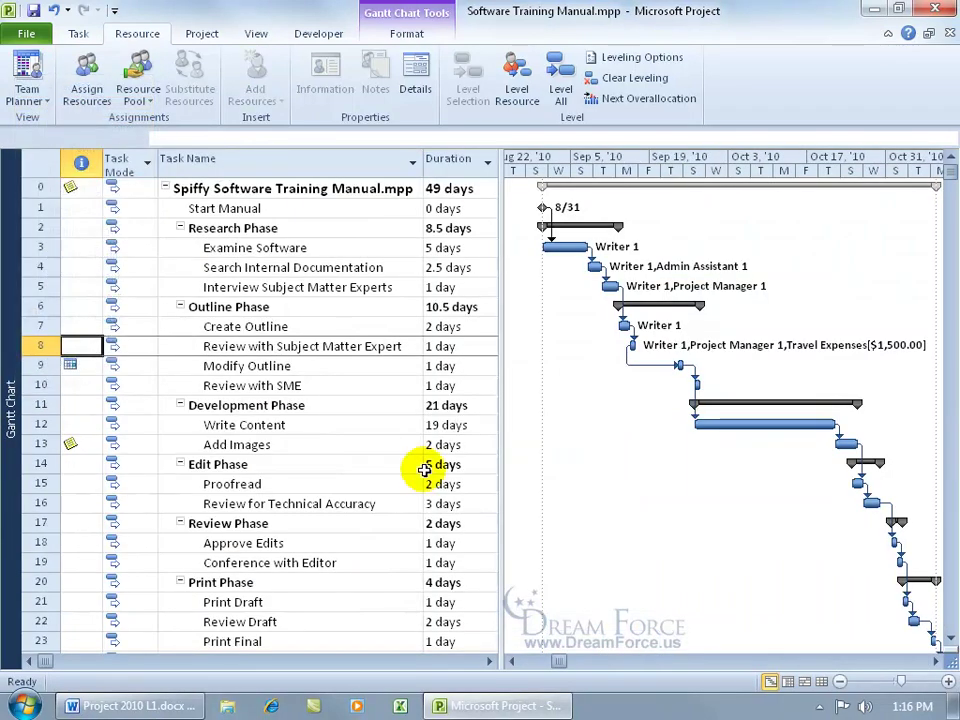